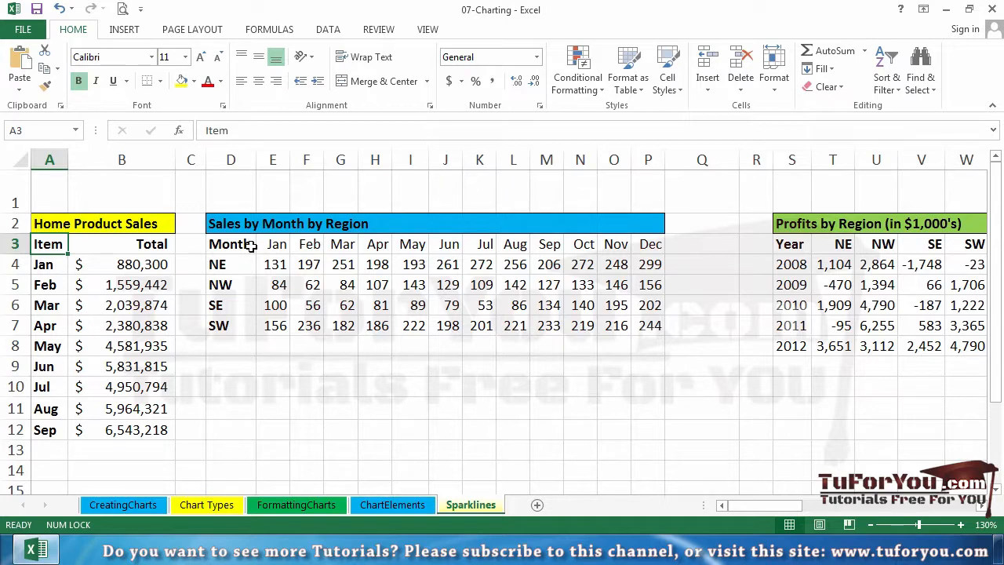
Add line sparklines for the Sales by Month by Region table in D3:P7.
drag(244, 243, 643, 318)
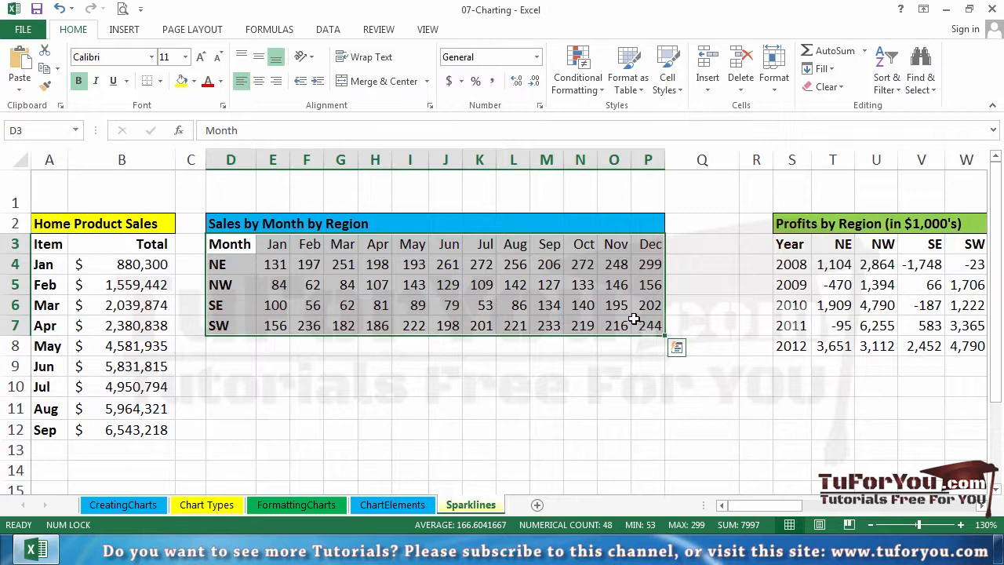
click(676, 348)
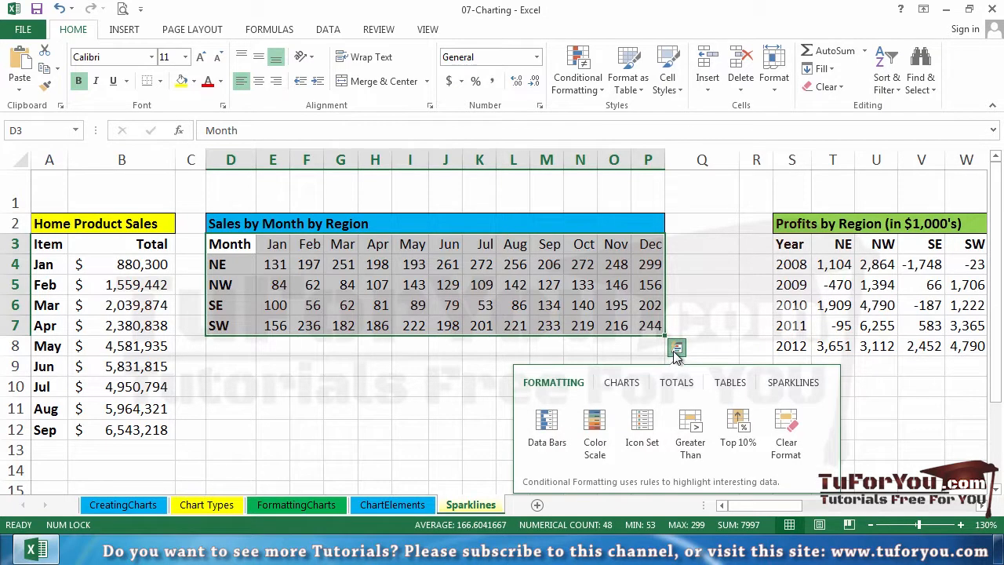
click(790, 383)
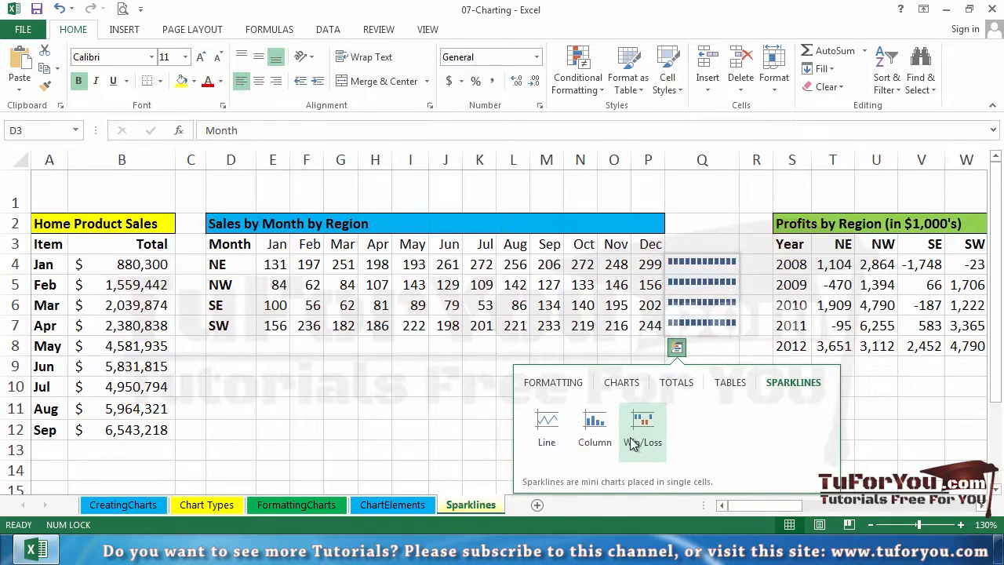
click(549, 432)
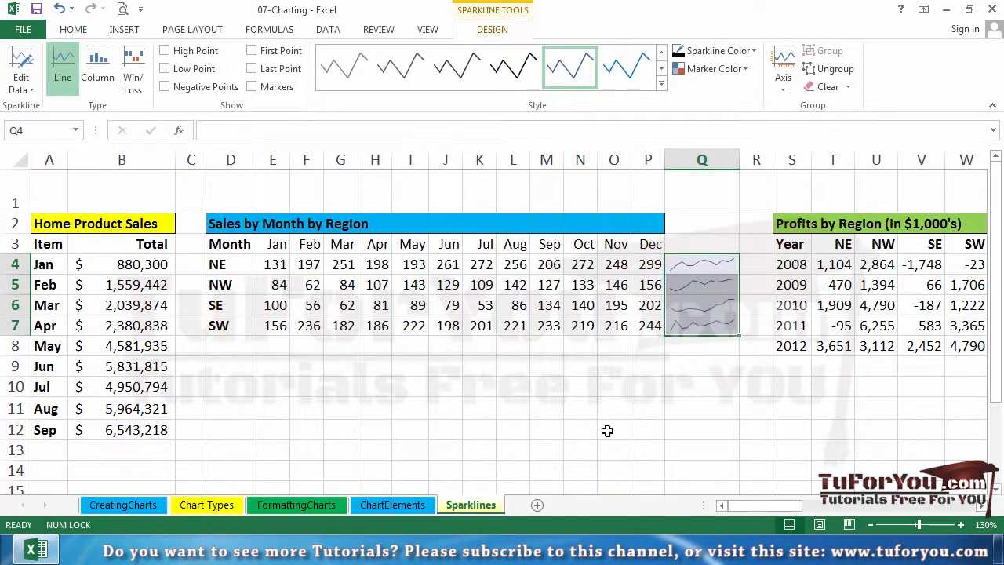
Set the line weight of the regional sparklines in Q4:Q7 to 2¼ pt.
drag(266, 267, 700, 320)
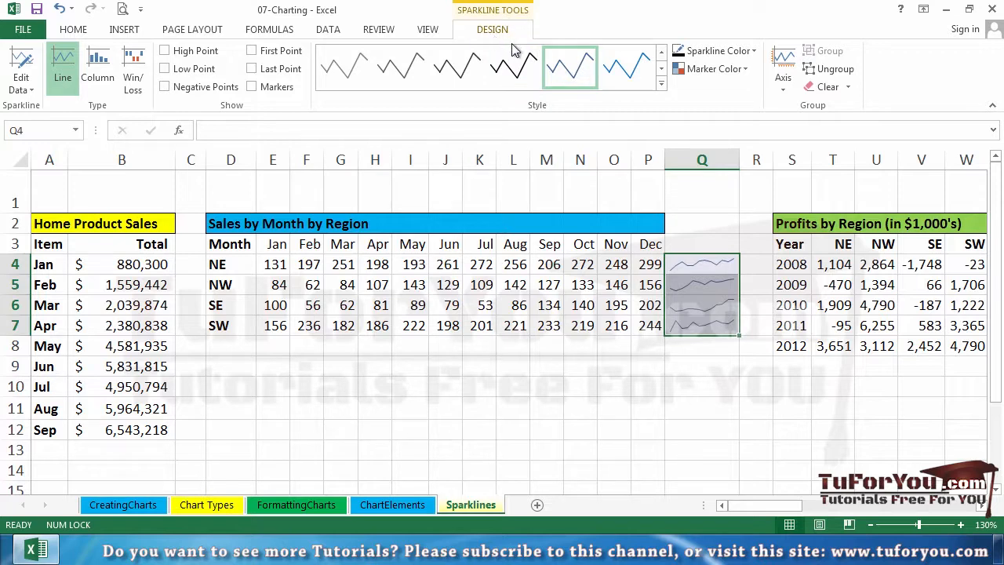
click(754, 51)
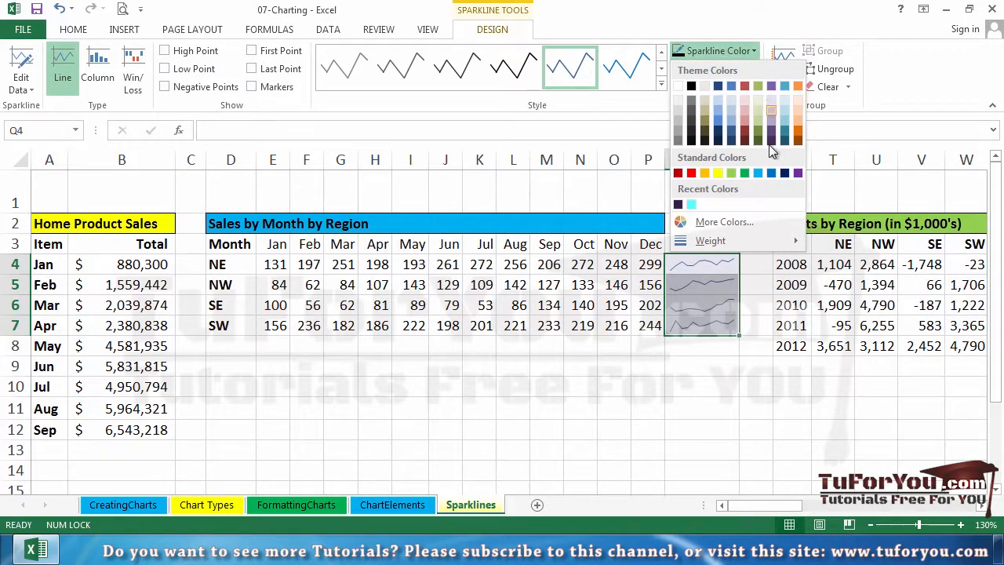
mouse_move(737, 243)
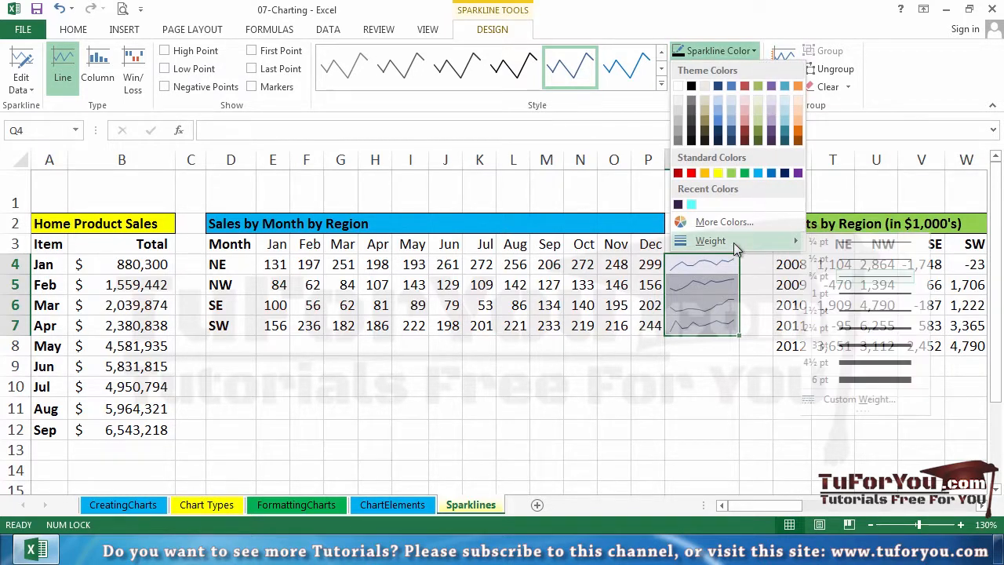
click(860, 345)
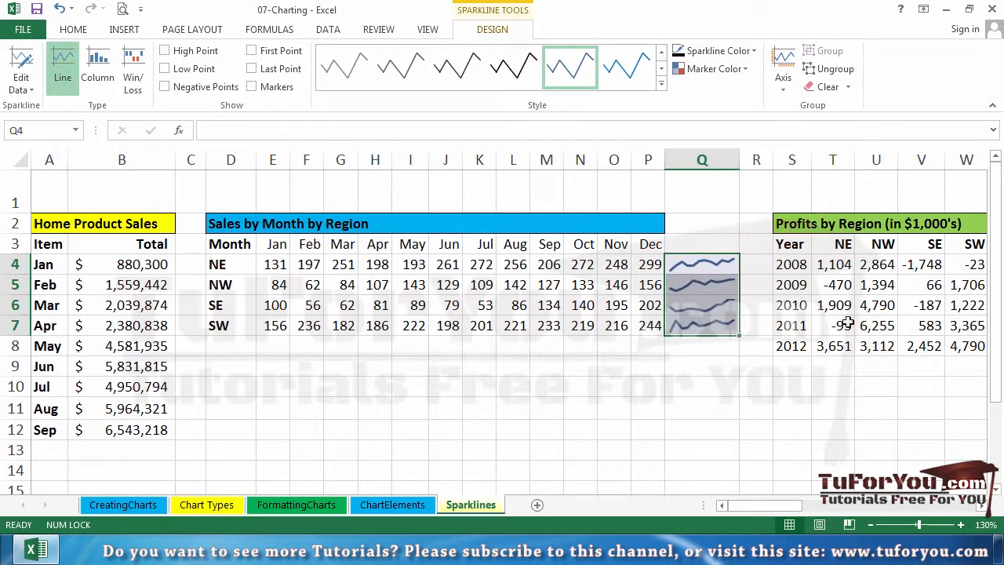
click(239, 244)
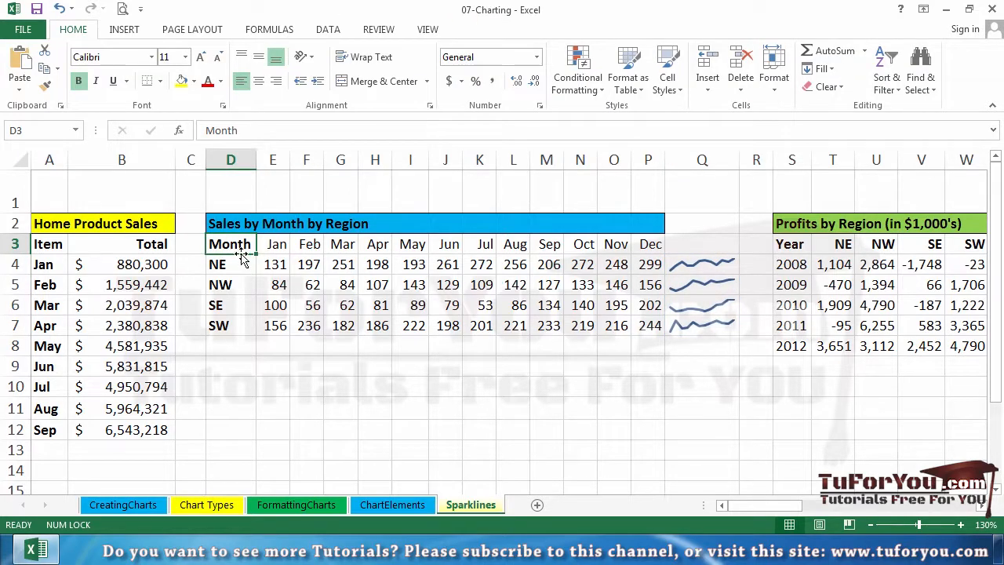
Show the high point, low point and markers on the regional sparklines in Q4:Q7.
scroll(233, 248, up, 1)
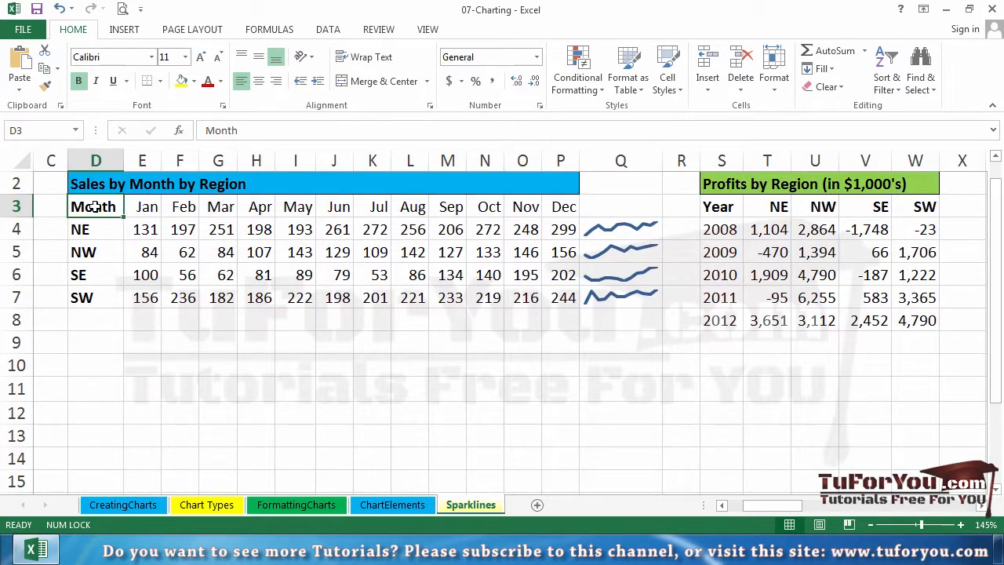
scroll(93, 206, up, 1)
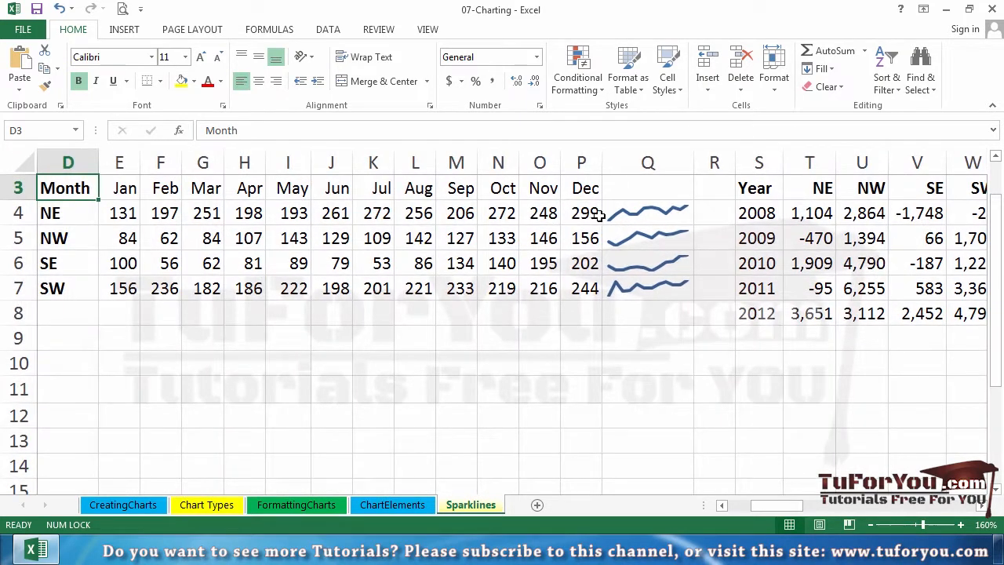
scroll(611, 220, up, 1)
drag(633, 294, 631, 368)
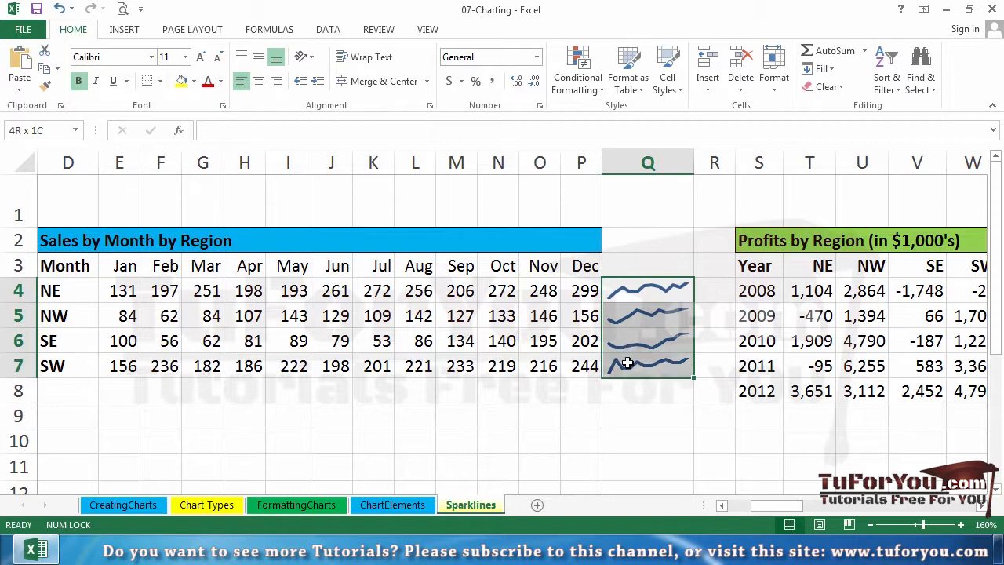
click(486, 27)
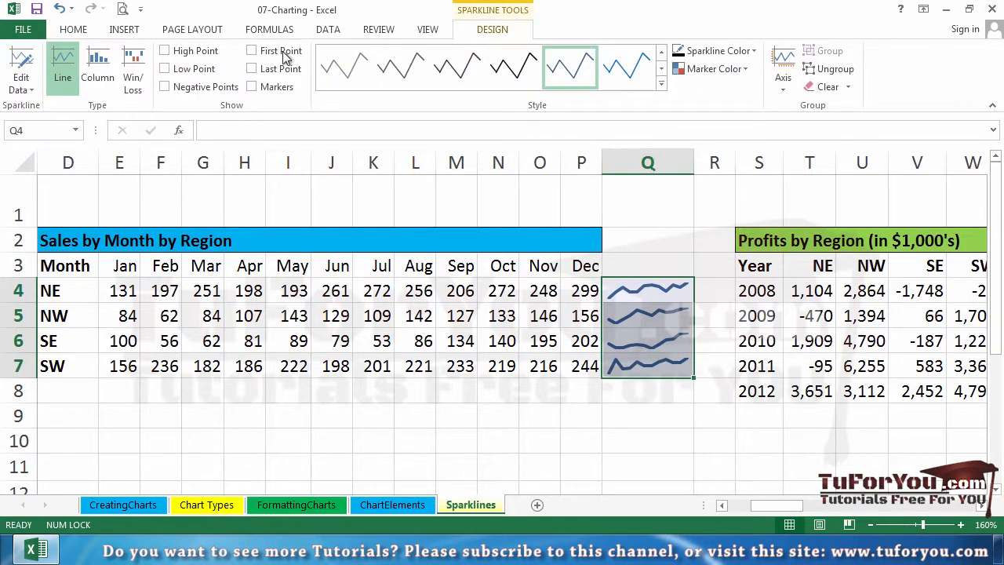
click(199, 51)
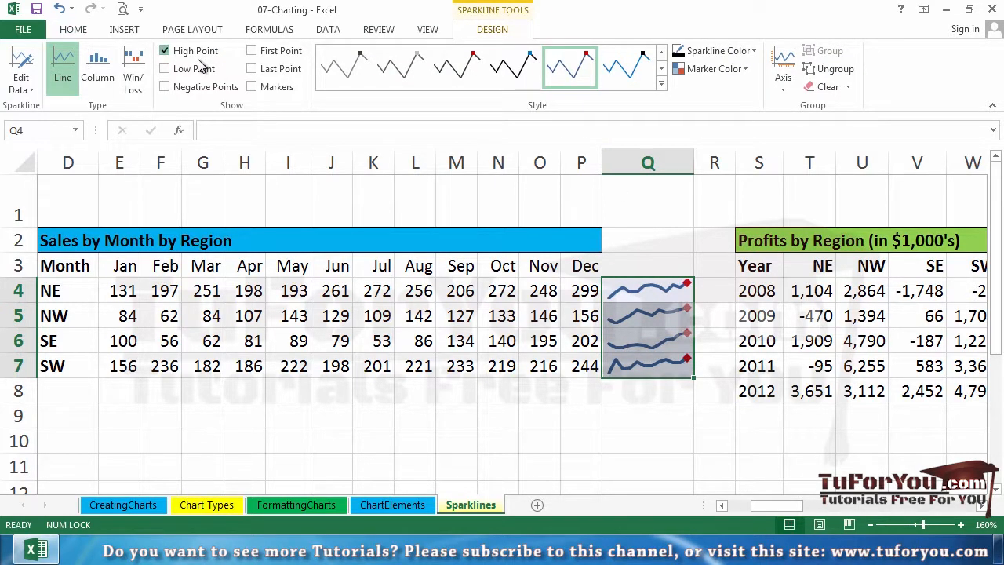
click(200, 57)
click(196, 58)
click(198, 69)
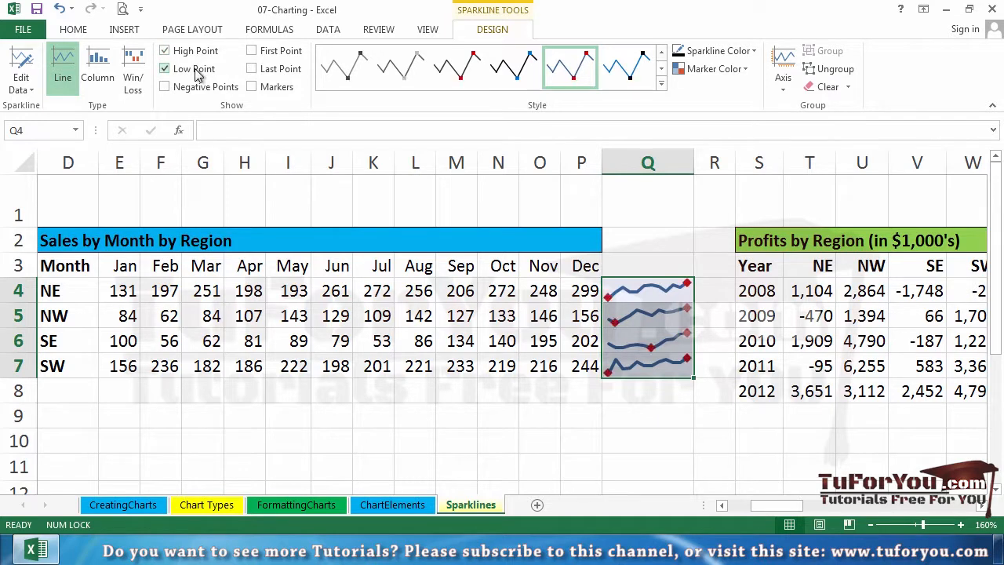
click(280, 88)
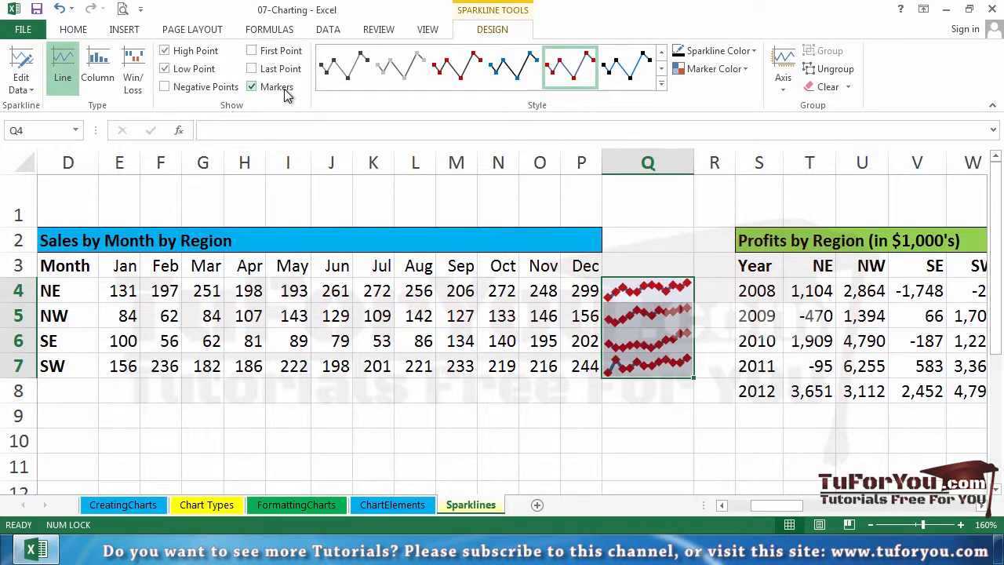
Reduce the line weight of the regional sparklines to 1 pt.
click(732, 51)
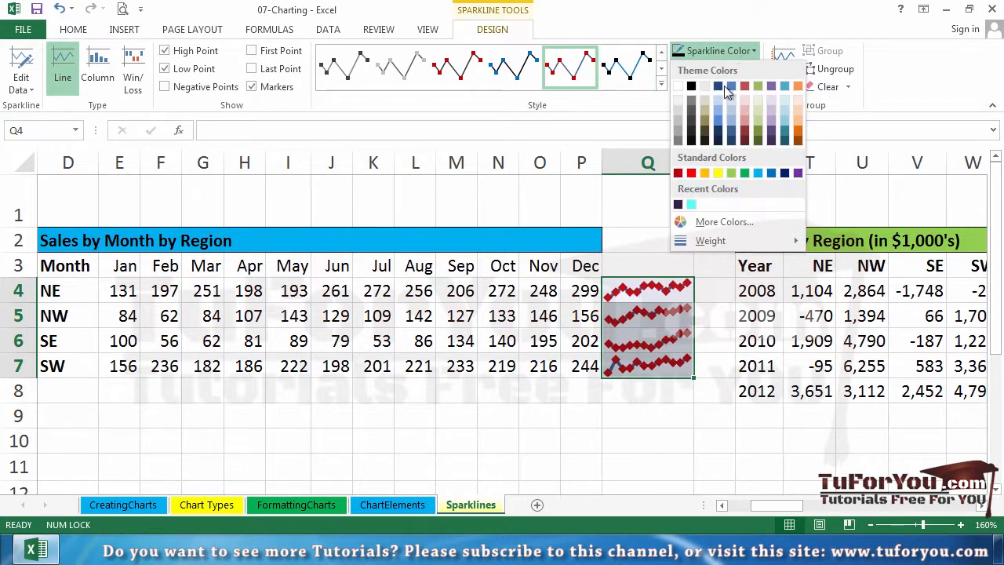
mouse_move(712, 245)
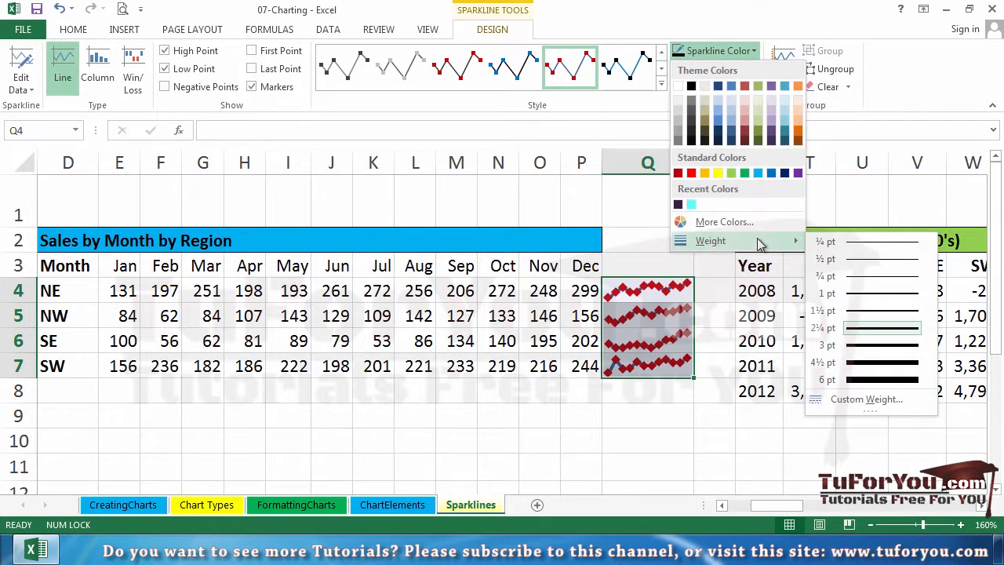
click(858, 298)
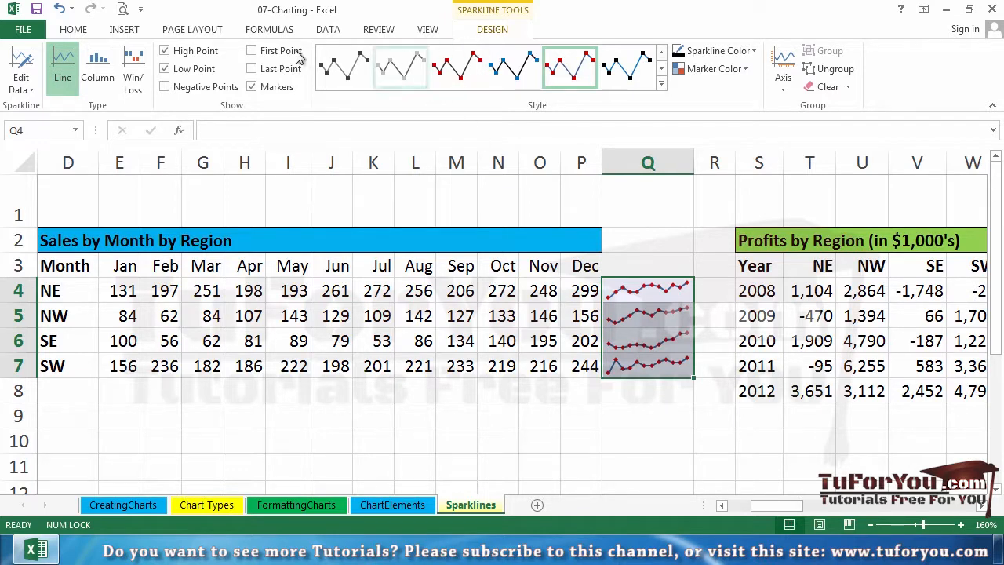
Change the regional sparklines to the Column type and turn off their high and low point highlighting.
click(96, 74)
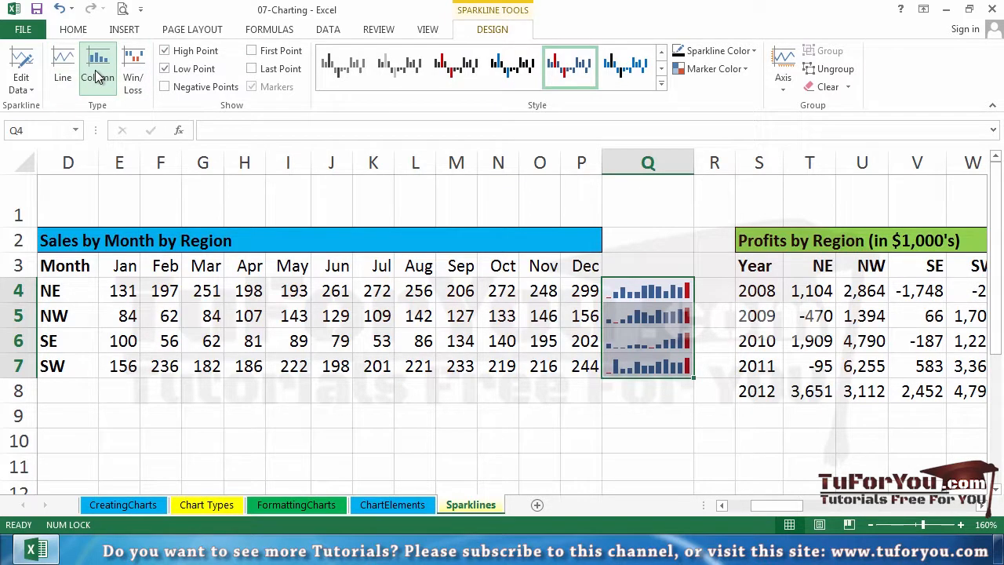
click(176, 52)
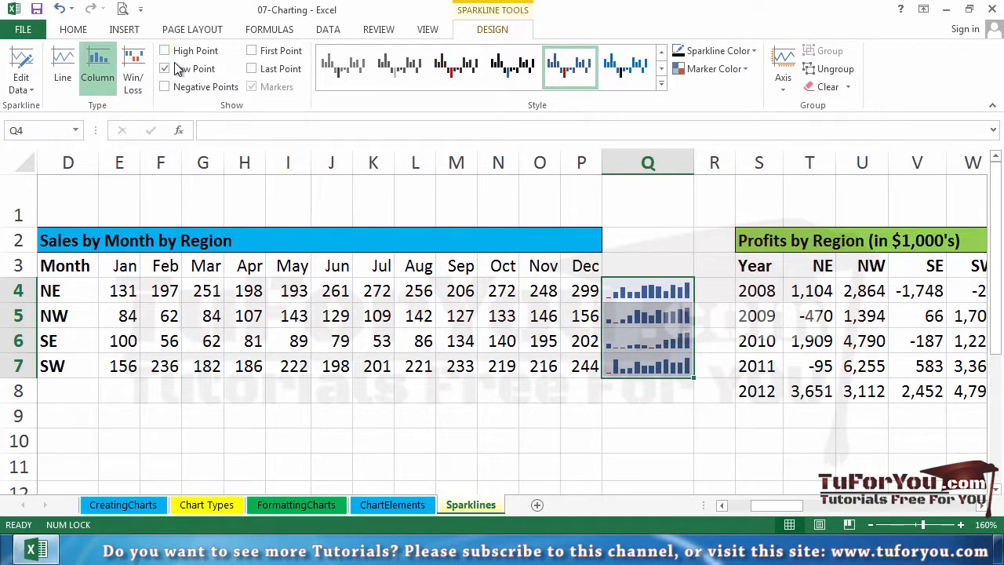
click(171, 70)
click(210, 290)
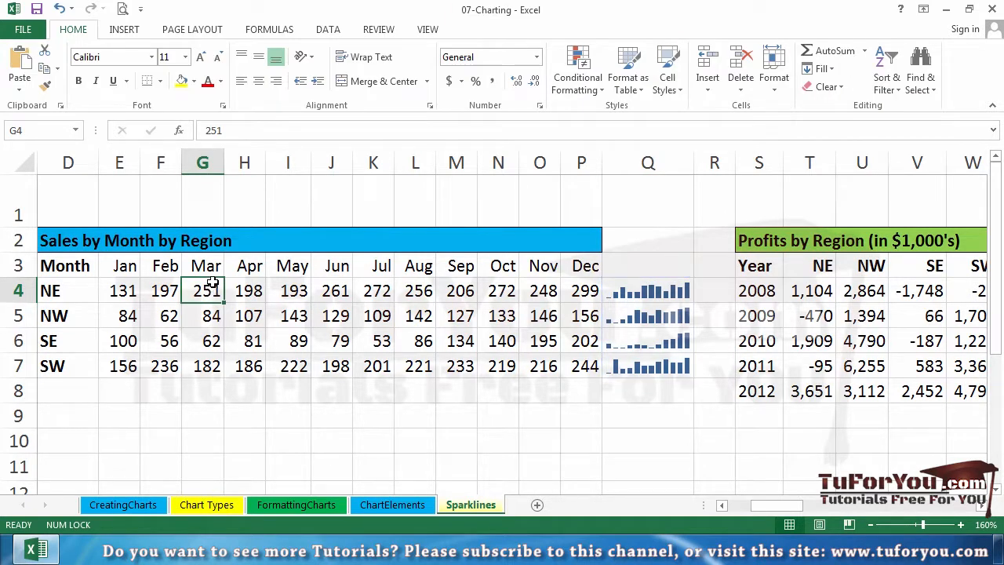
Select the Home Product Sales totals from Jan to Sep in B4:B12.
key(Left)
key(Left)
key(Left)
key(Left)
key(Left)
key(Left)
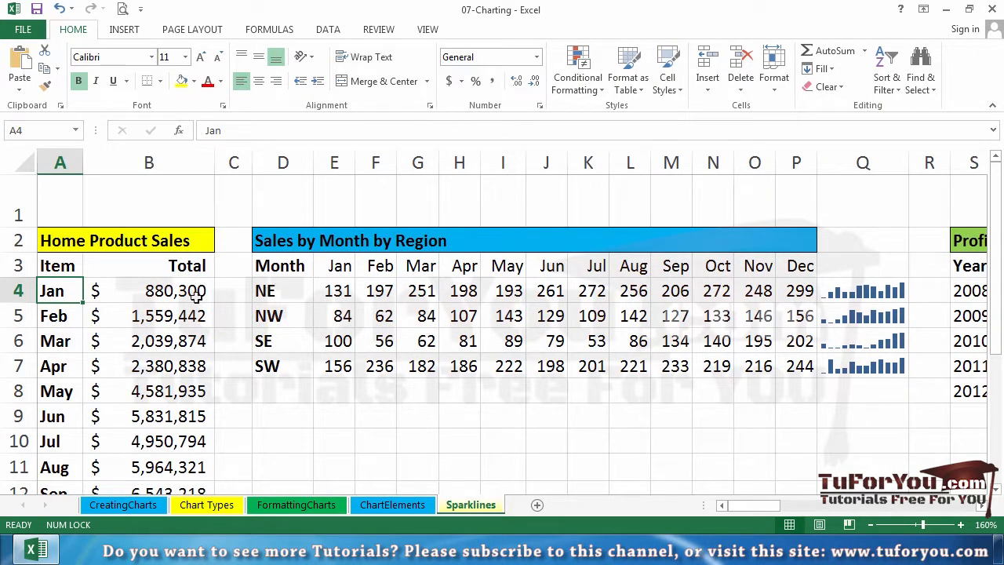
ctrl+scroll(179, 293, down, 1)
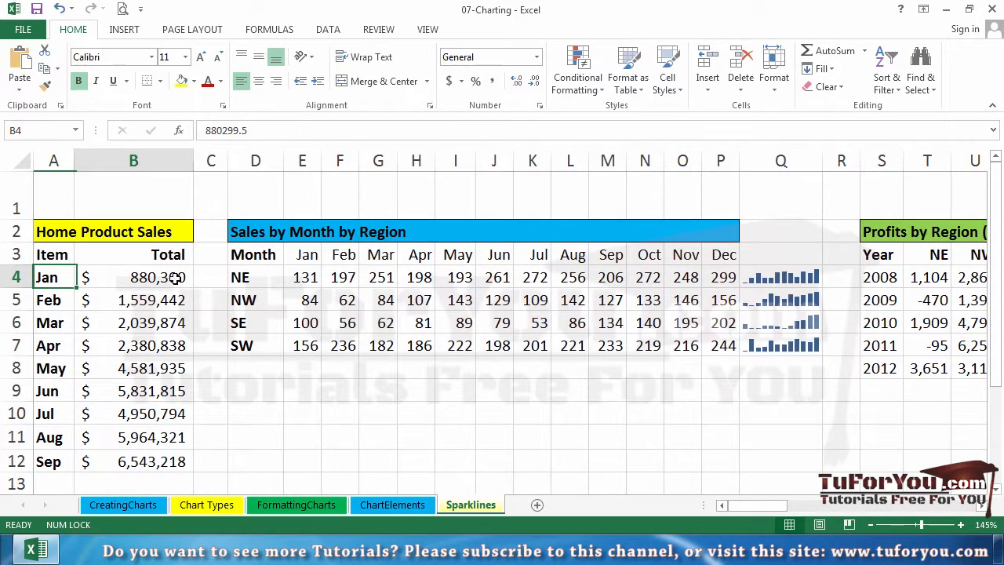
click(176, 277)
drag(176, 277, 170, 462)
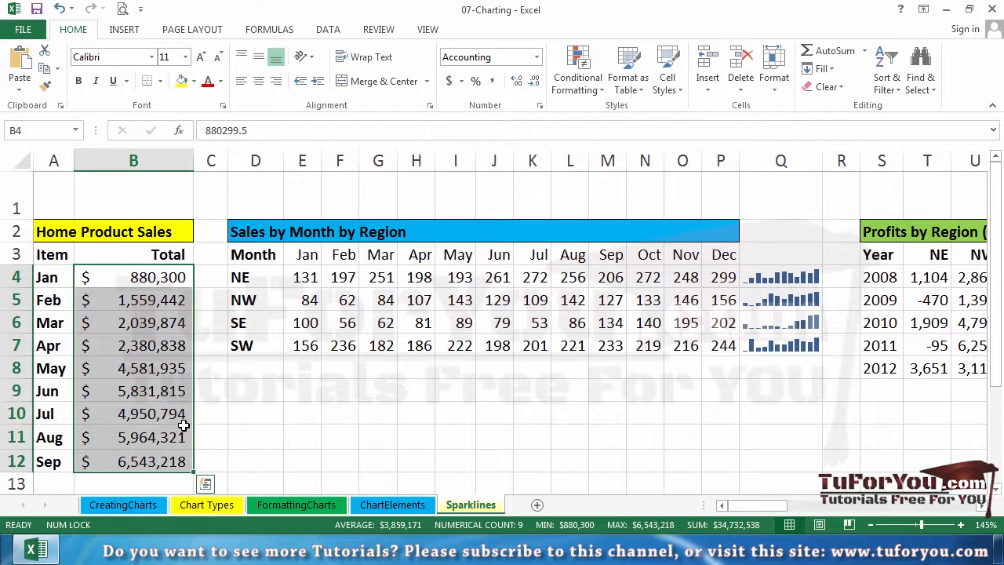
Try adding line sparklines for the selected totals through Quick Analysis, and undo the insertion.
click(205, 484)
click(329, 358)
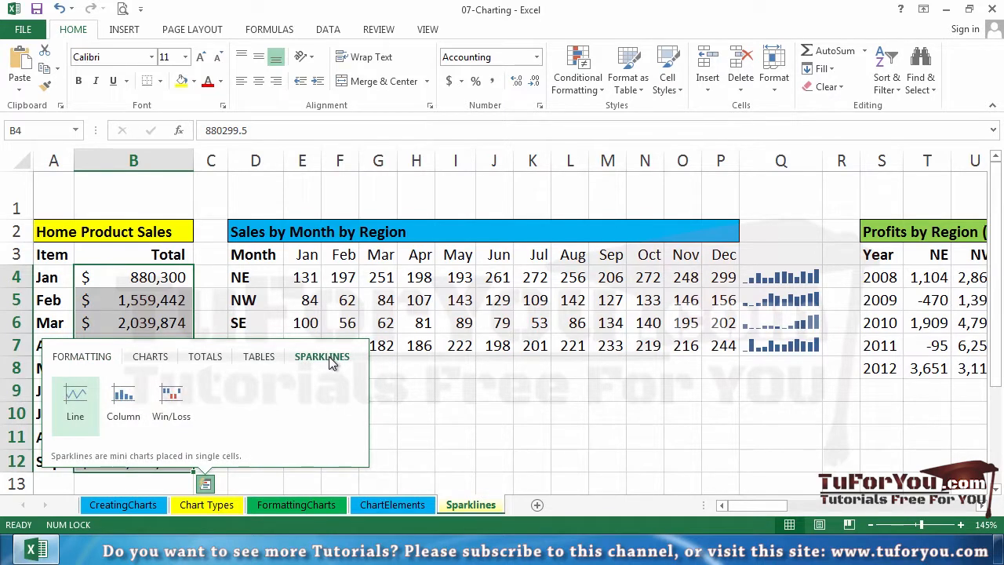
click(76, 400)
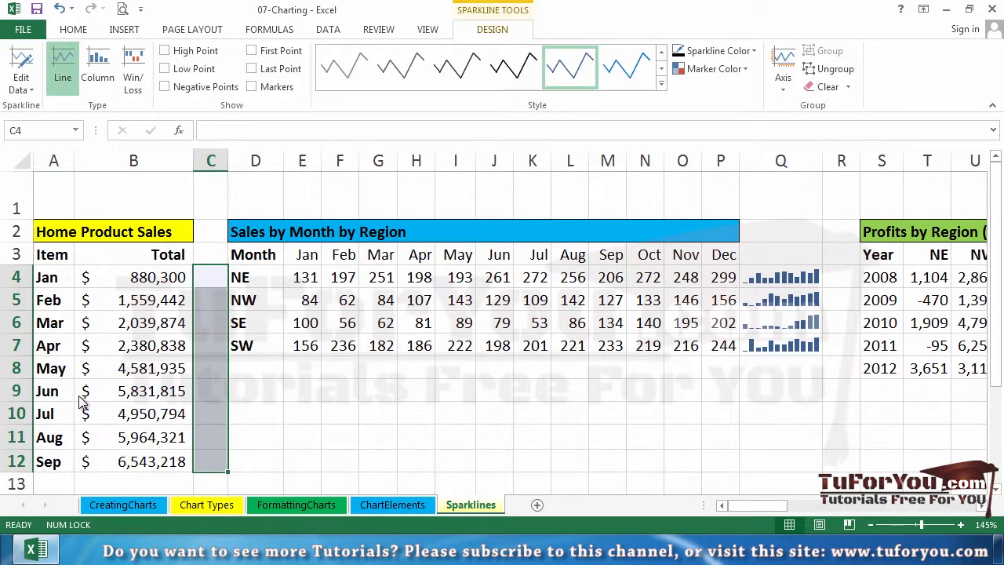
key(ctrl+z)
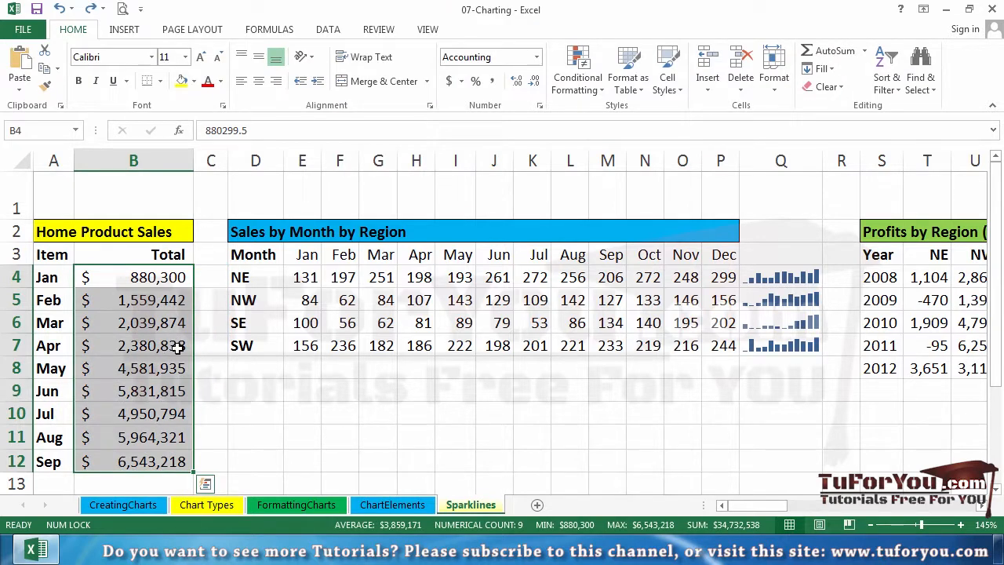
Insert a line sparkline in cell B13 using the Home Product Sales totals in B4:B12 as its data range.
click(126, 29)
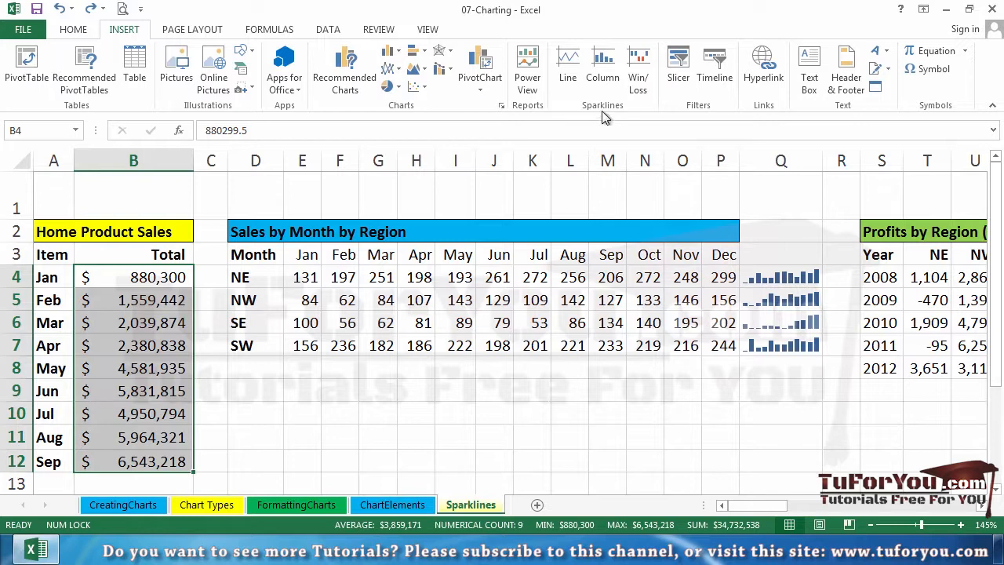
click(577, 83)
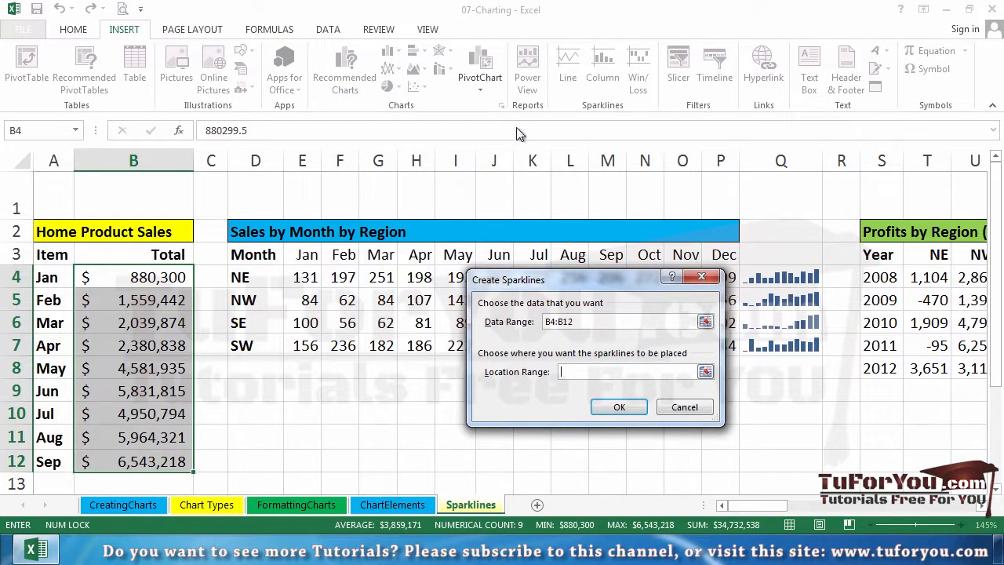
drag(588, 281, 555, 275)
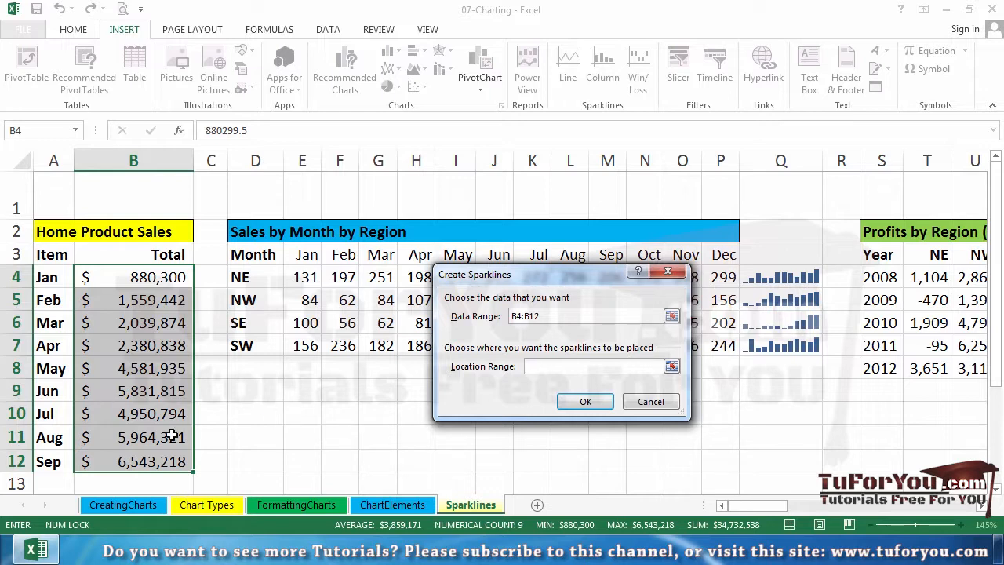
click(134, 476)
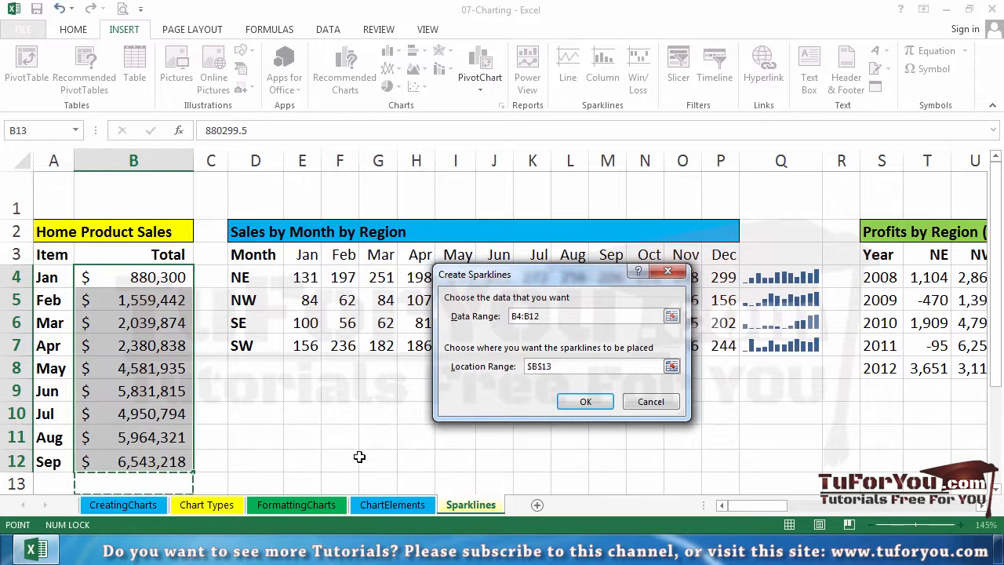
click(586, 401)
scroll(544, 400, down, 1)
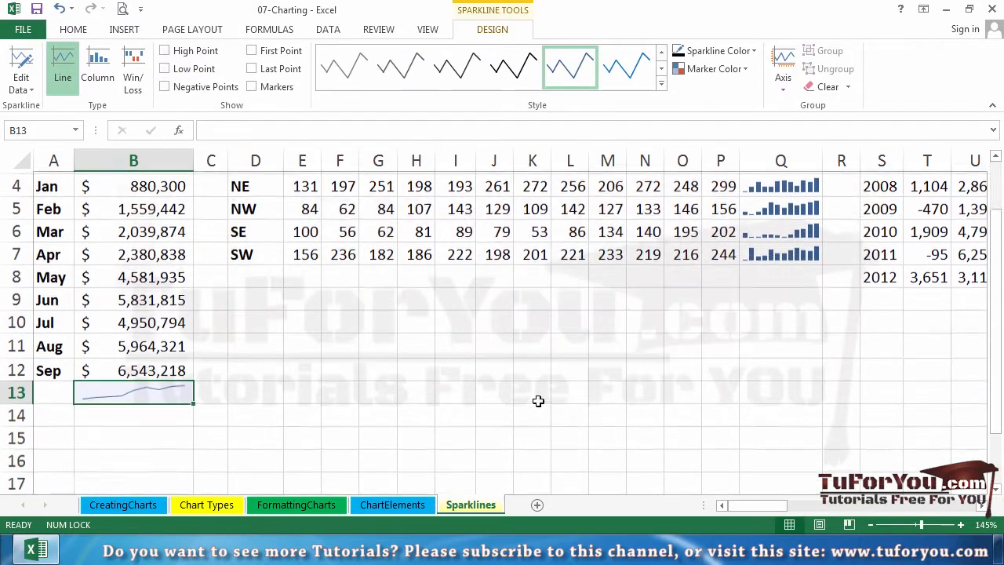
scroll(475, 397, up, 1)
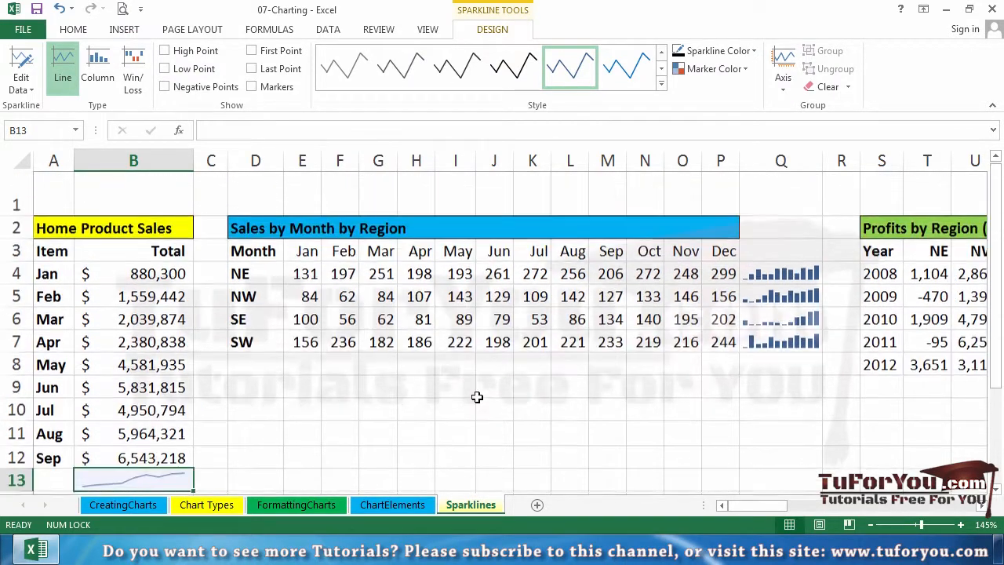
scroll(469, 393, down, 1)
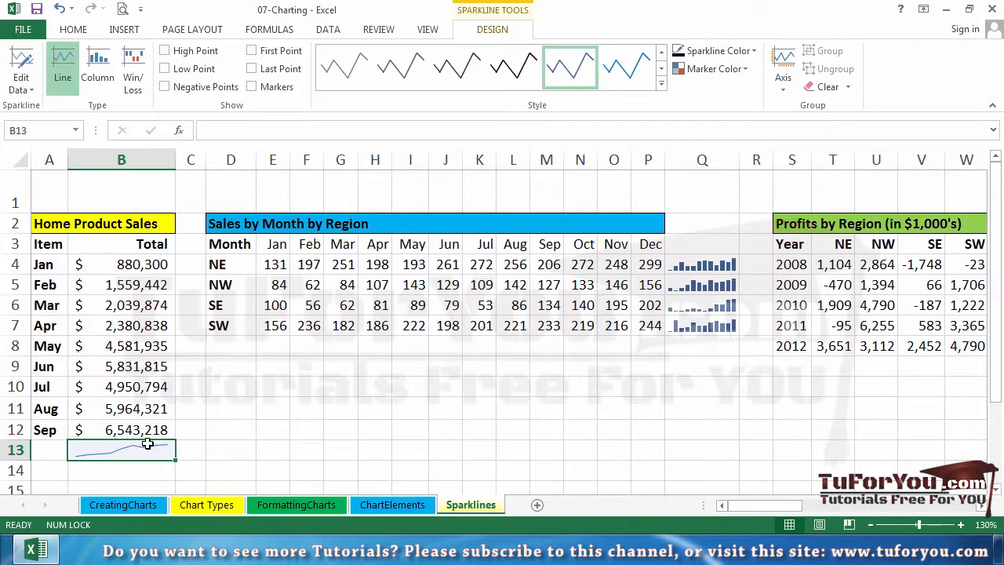
drag(121, 266, 126, 437)
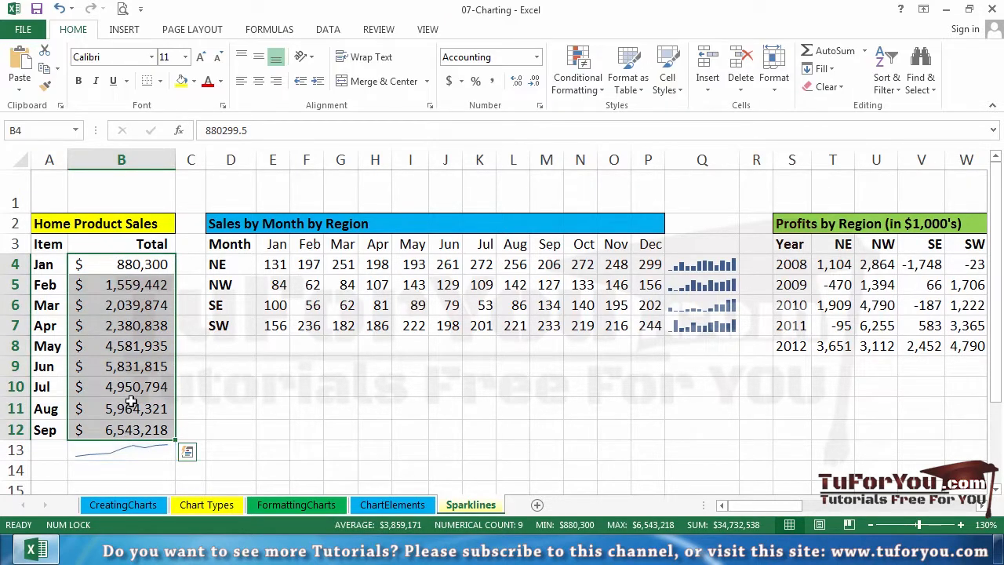
click(121, 446)
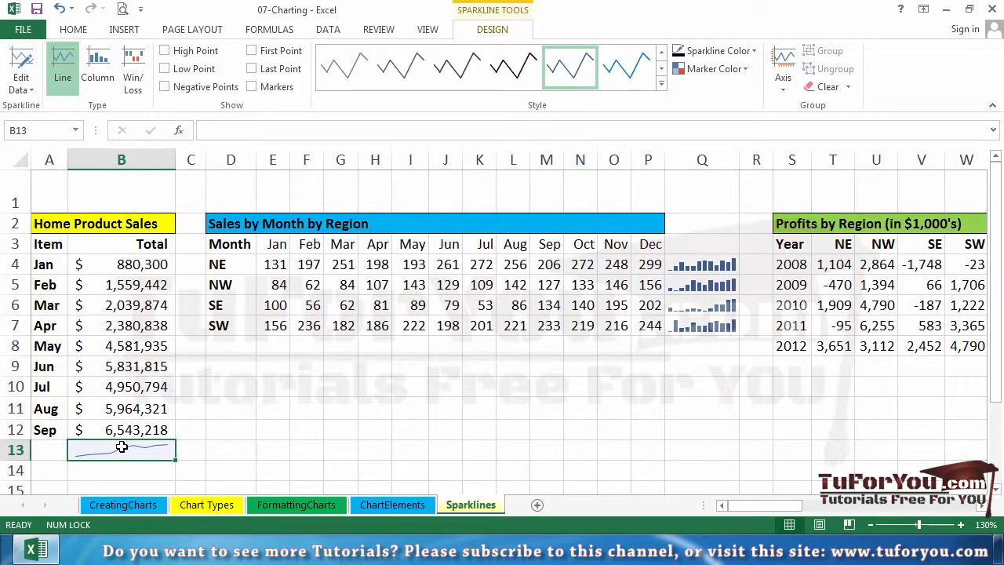
Insert Win/Loss sparklines in X4:X8 beside the Profits by Region table, using S4:W8 as the data range.
key(Right)
key(Right)
key(Right)
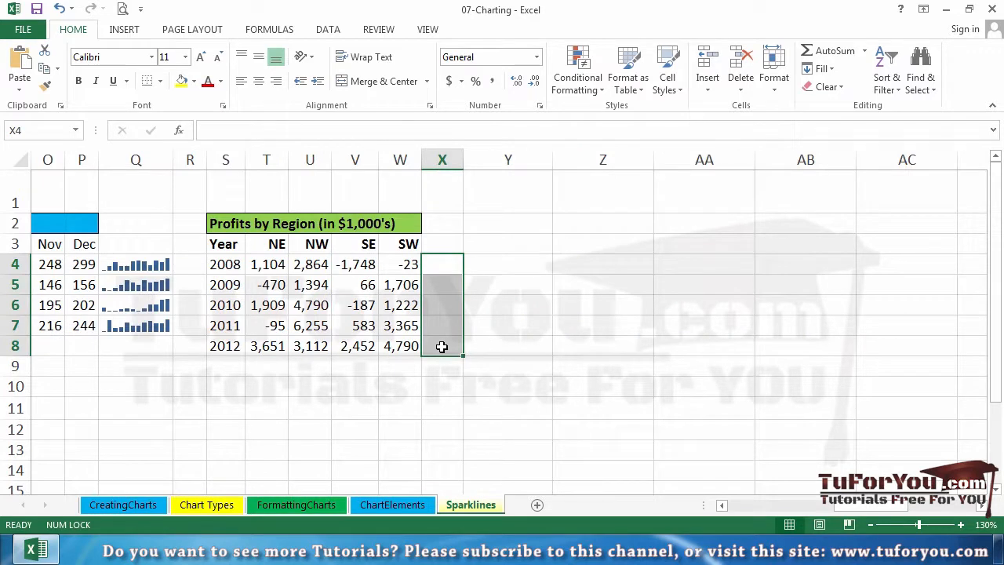
click(127, 33)
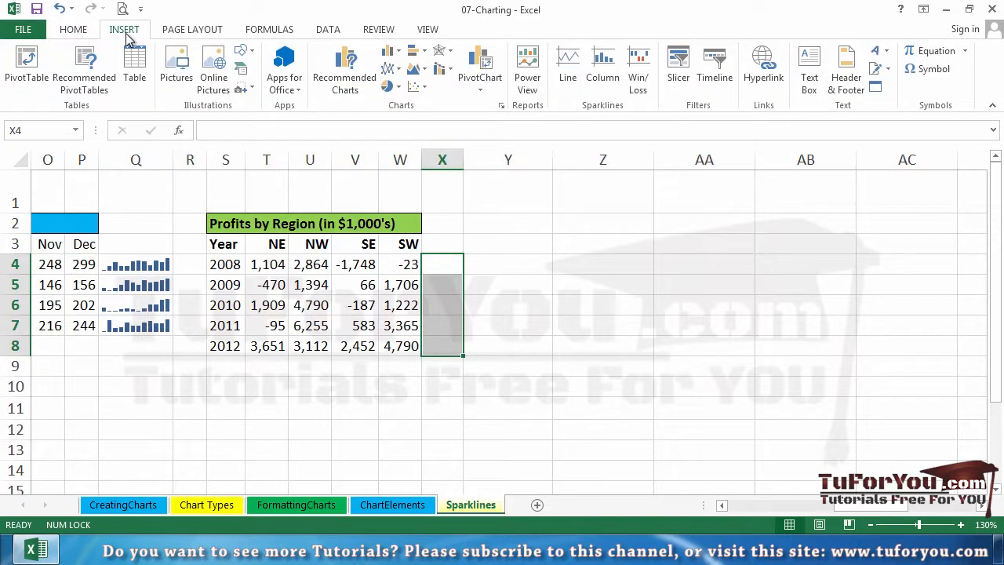
click(637, 79)
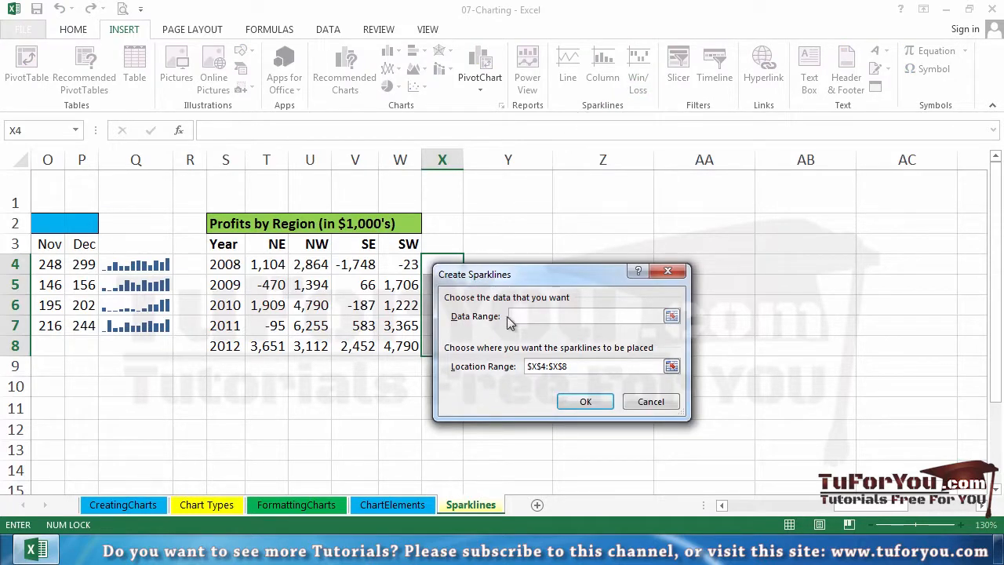
drag(563, 286, 715, 240)
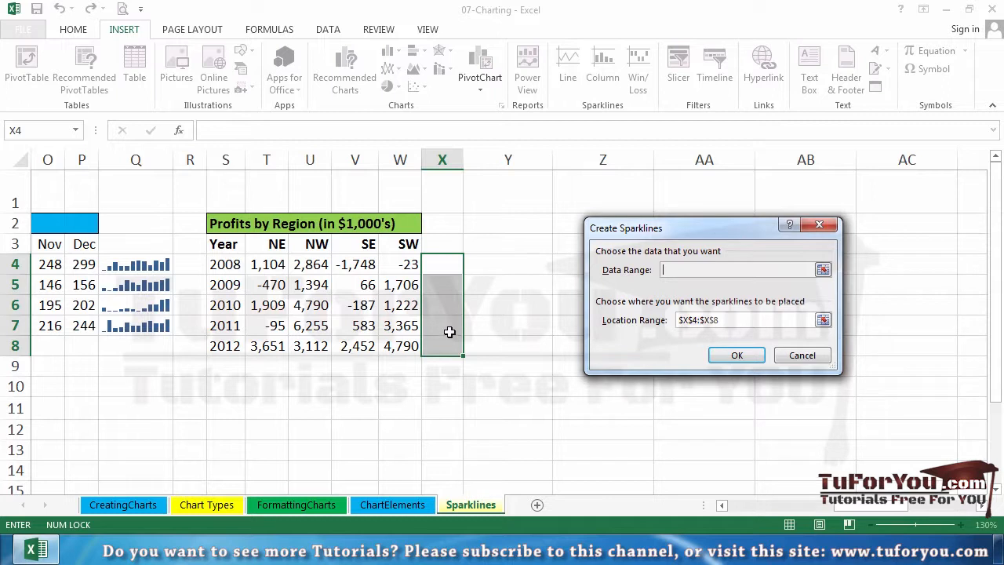
click(758, 323)
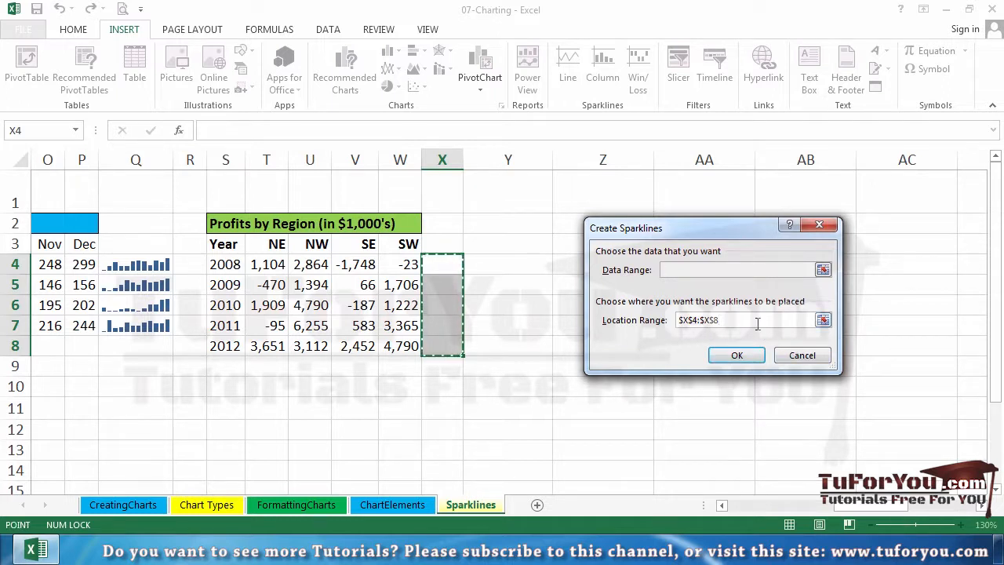
click(705, 271)
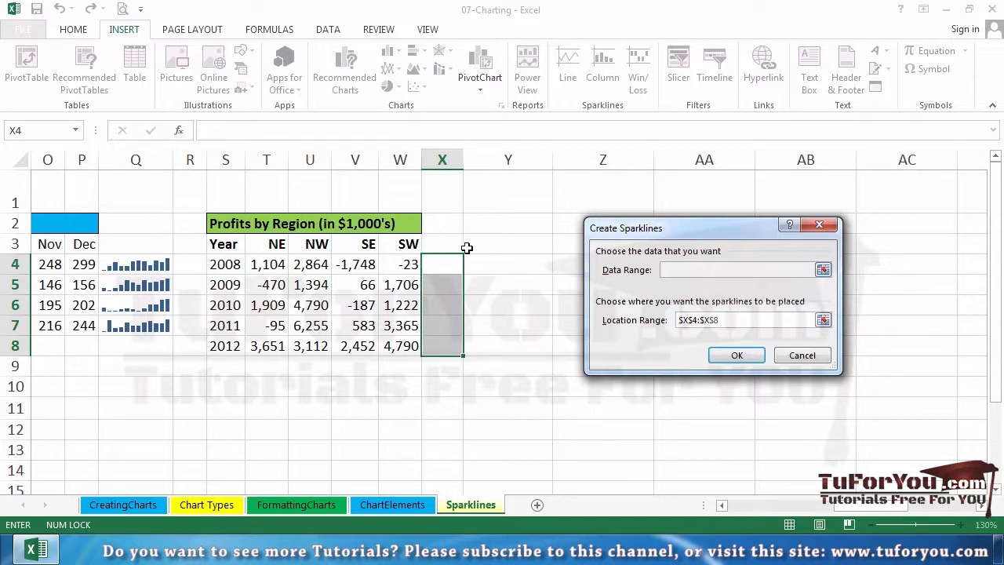
drag(217, 265, 388, 346)
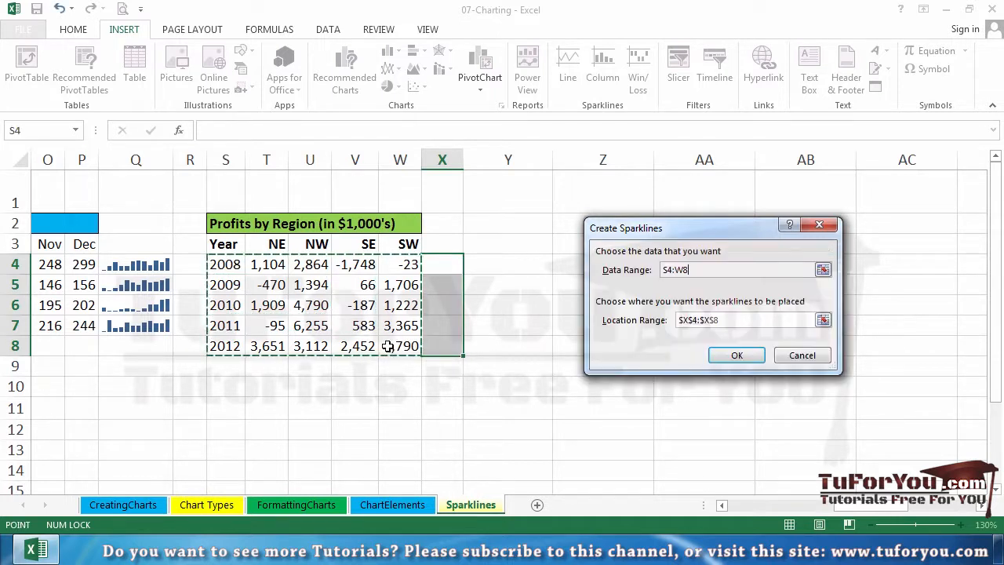
click(733, 358)
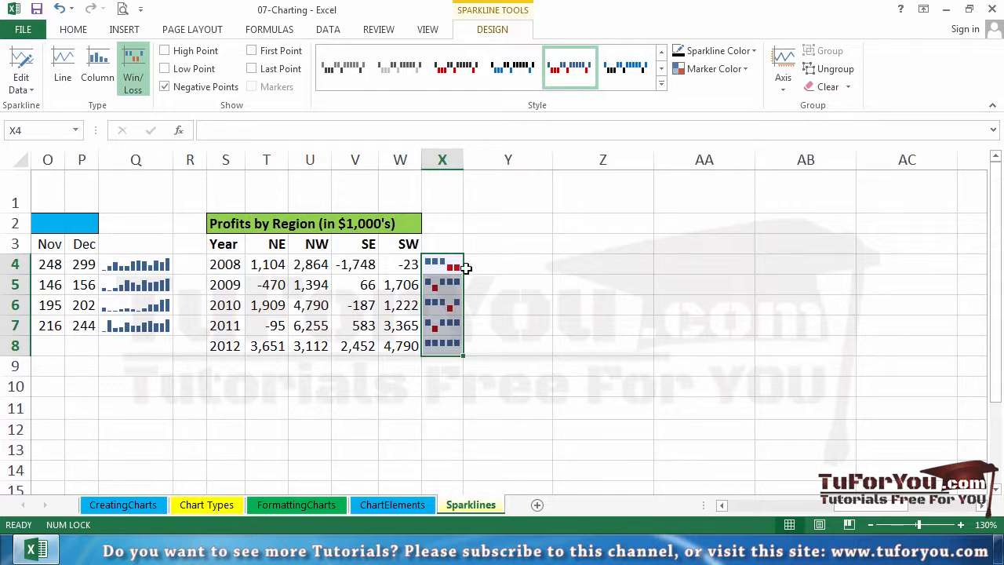
Widen column X to about twice the width of the Profits by Region year columns and change its sparklines to the Line type.
drag(464, 160, 538, 162)
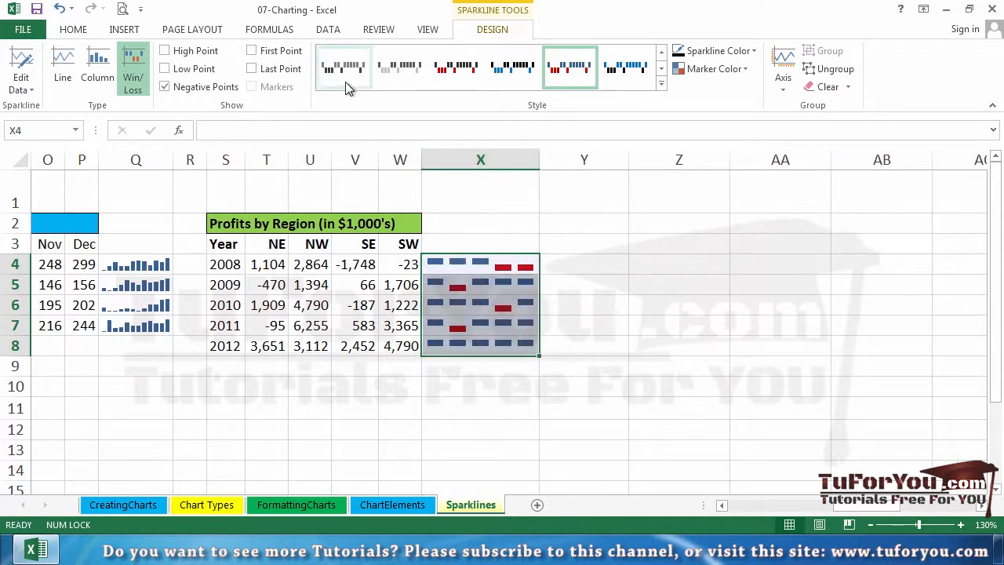
click(98, 66)
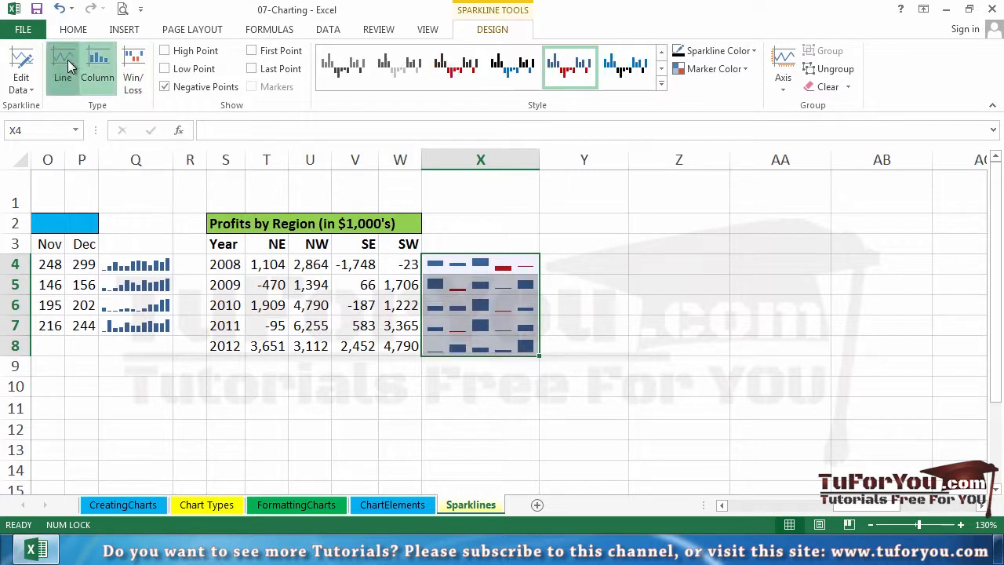
click(67, 65)
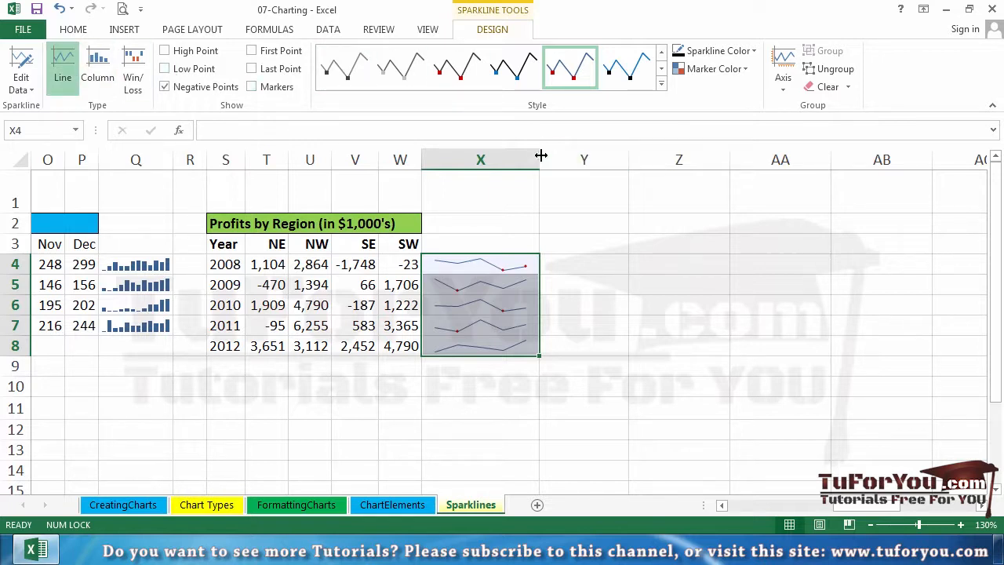
drag(539, 159, 663, 159)
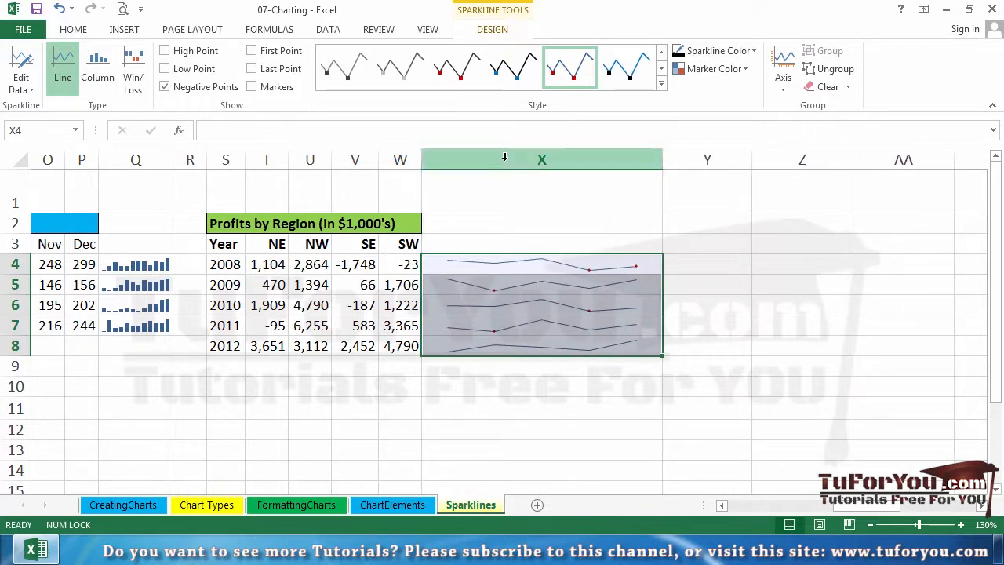
Widen column Q slightly and change the monthly sales sparklines in Q4:Q7 to the Line type.
drag(172, 160, 190, 159)
drag(141, 279, 149, 321)
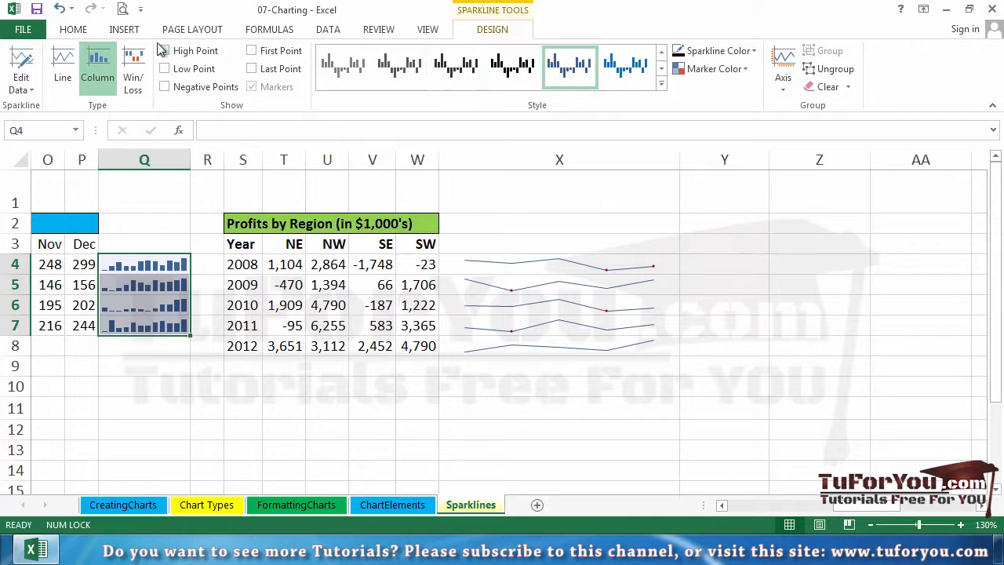
click(62, 62)
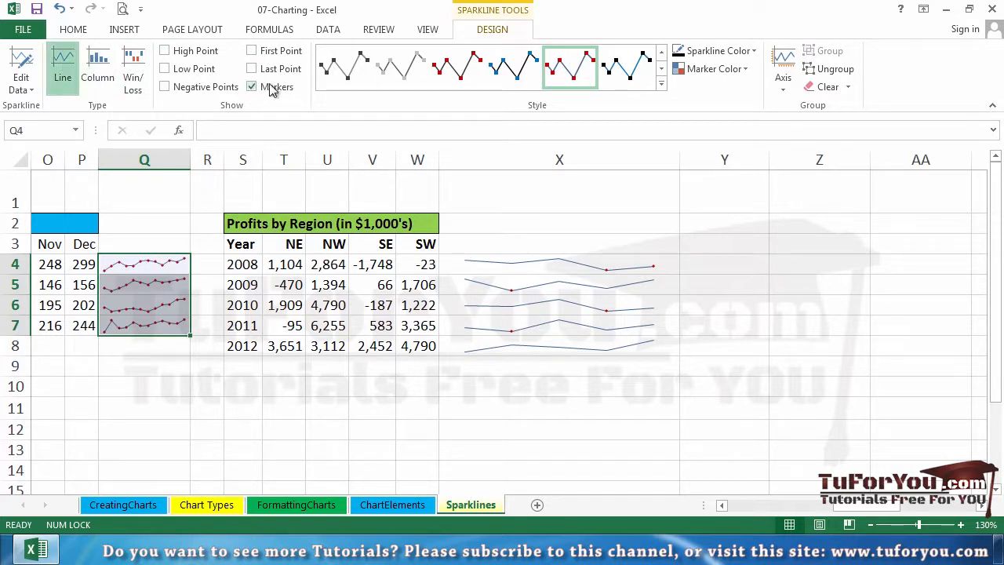
Try enlarging the monthly sales sparklines by widening column Q further and making rows 4 to 7 taller, undoing each change.
drag(188, 167, 320, 167)
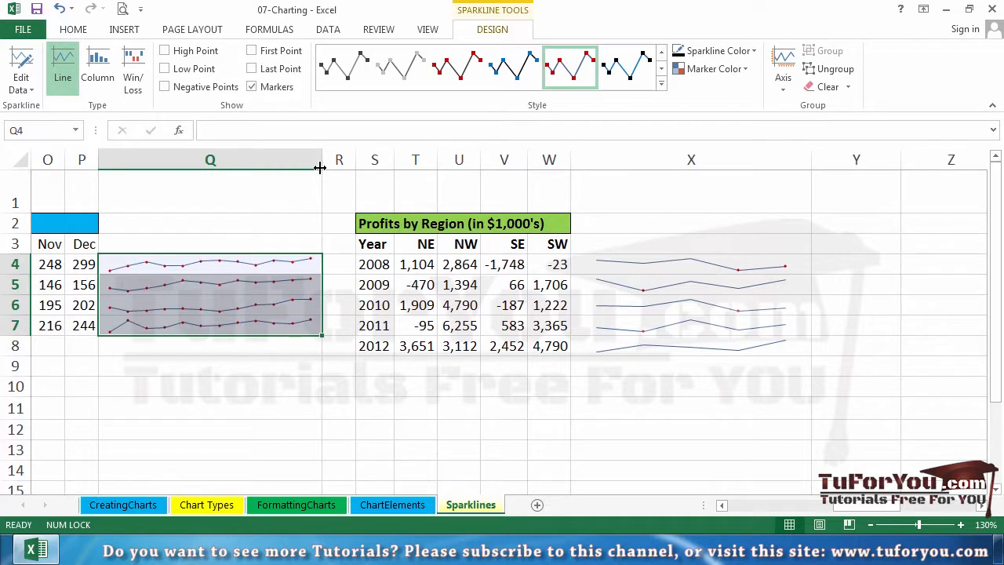
key(ctrl+z)
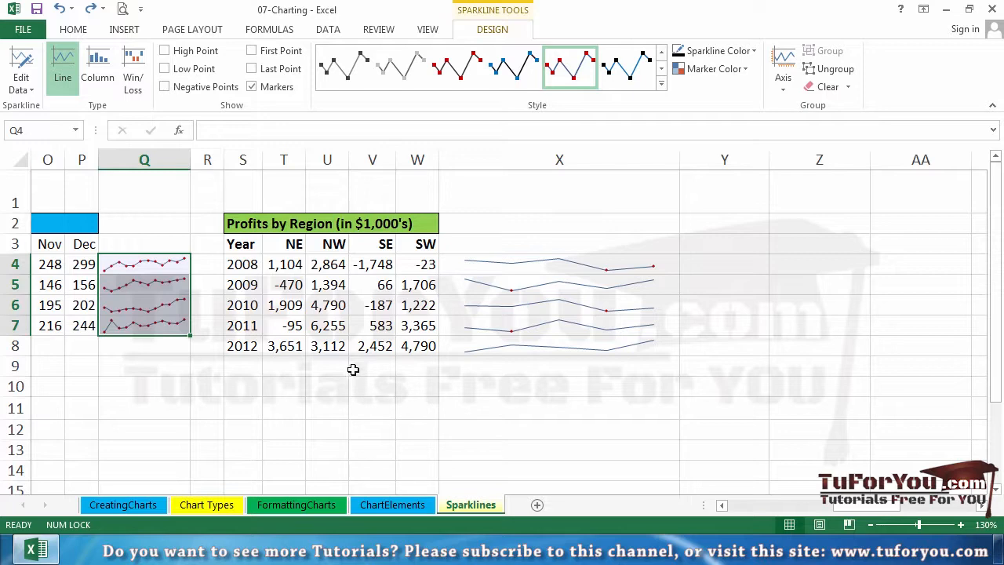
key(Left)
key(Left)
key(Left)
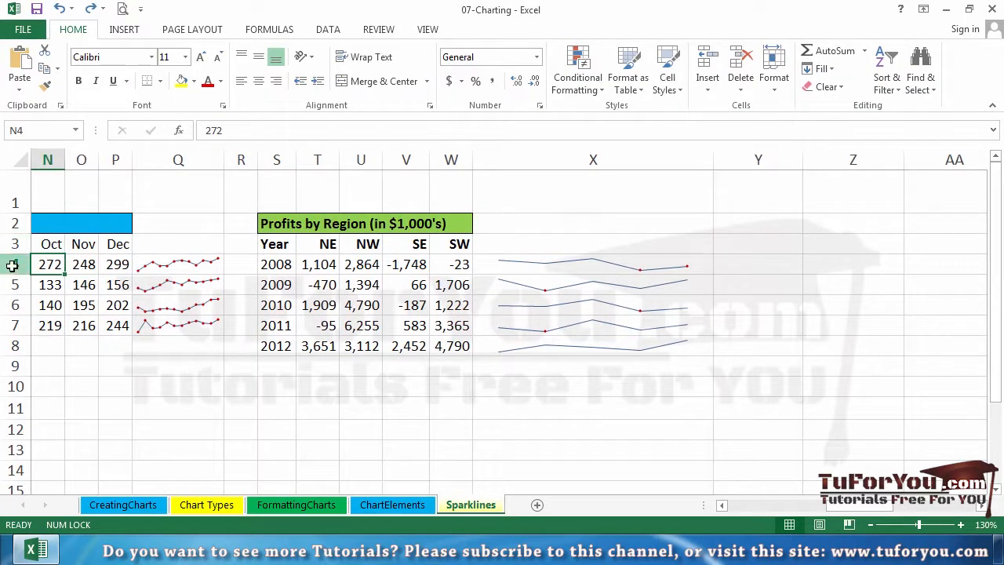
drag(12, 265, 18, 325)
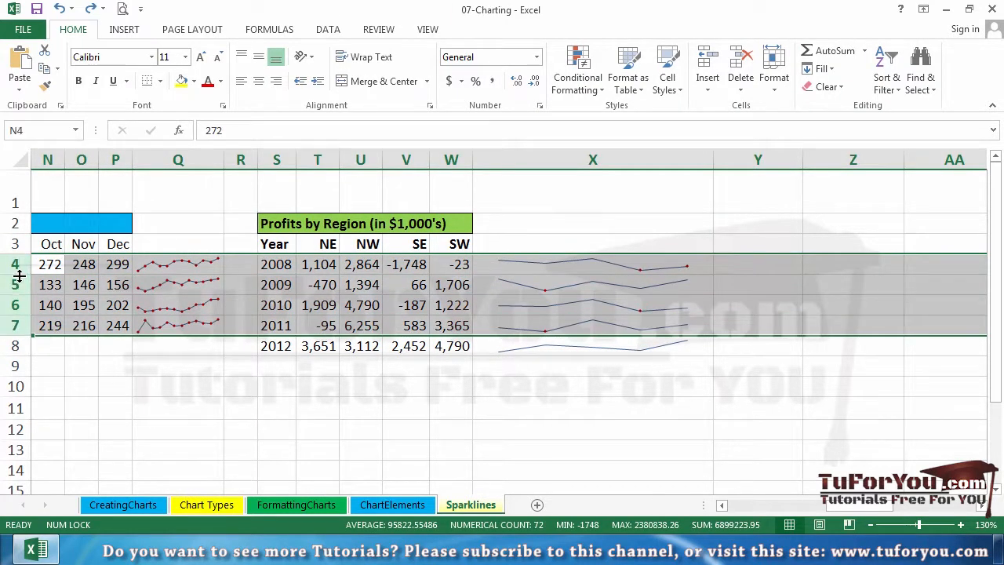
drag(18, 275, 18, 297)
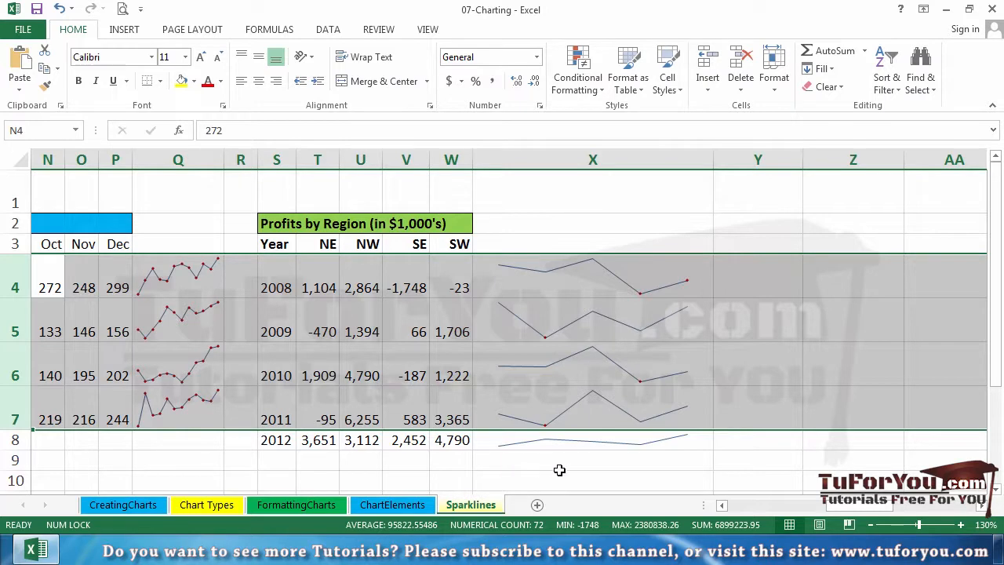
drag(855, 509, 786, 514)
drag(575, 274, 583, 401)
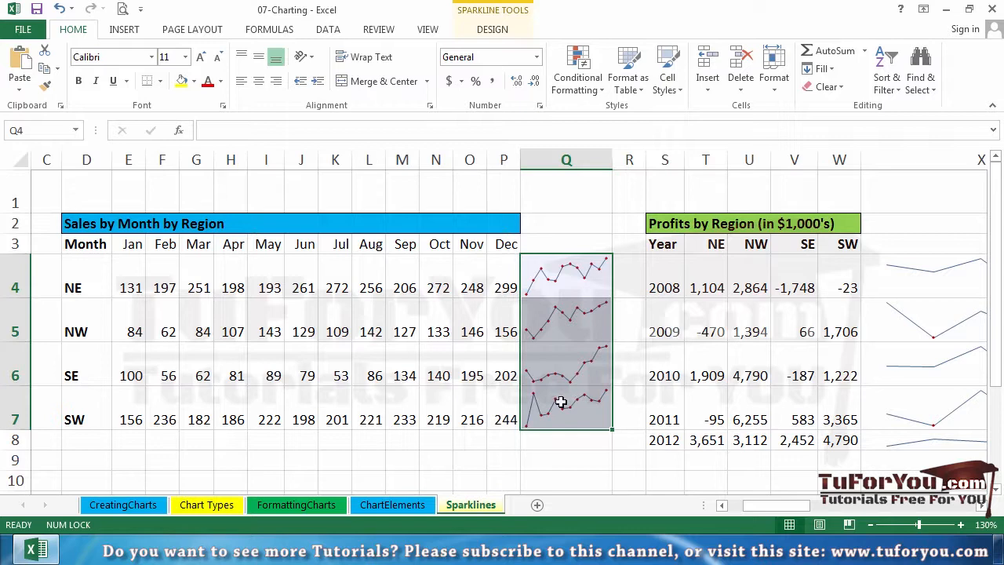
key(ctrl+z)
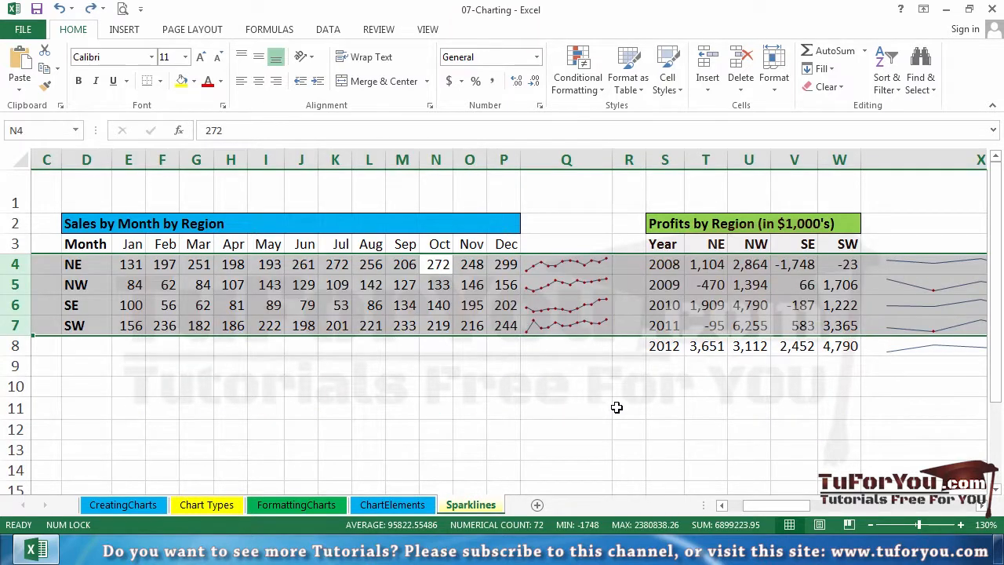
Show the horizontal axis on the Profits by Region sparklines in X4:X8.
scroll(611, 392, right, 5)
click(551, 307)
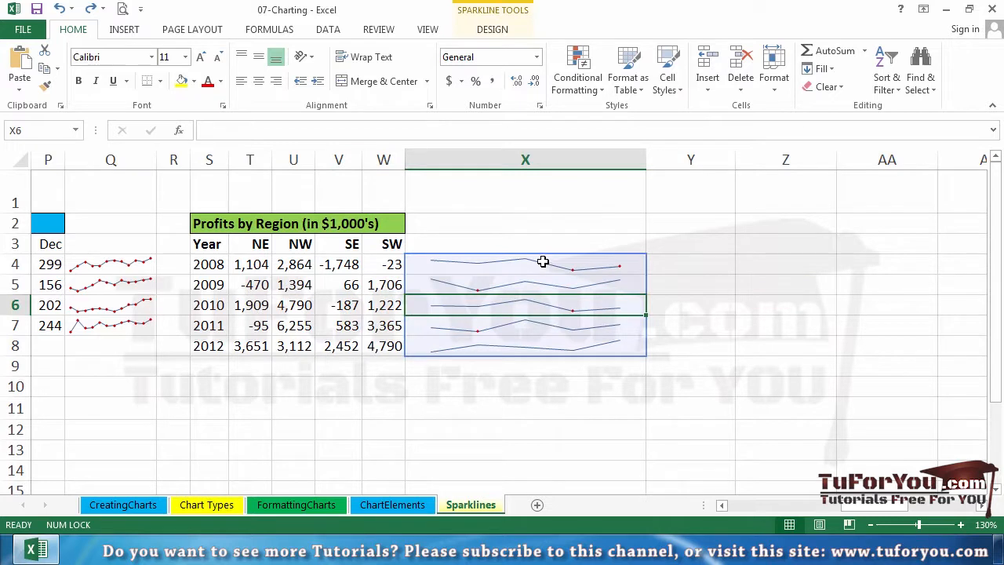
drag(542, 261, 536, 349)
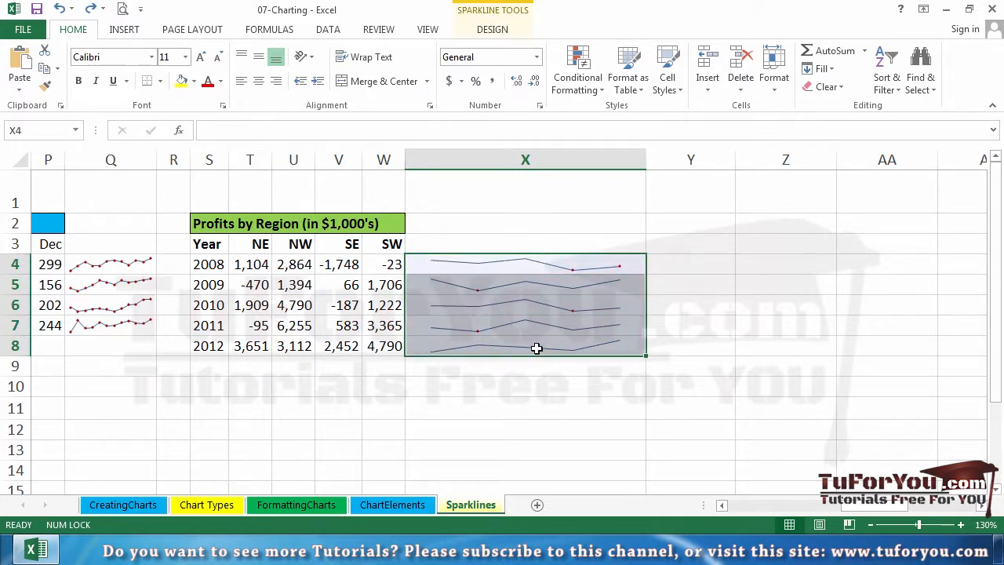
click(493, 29)
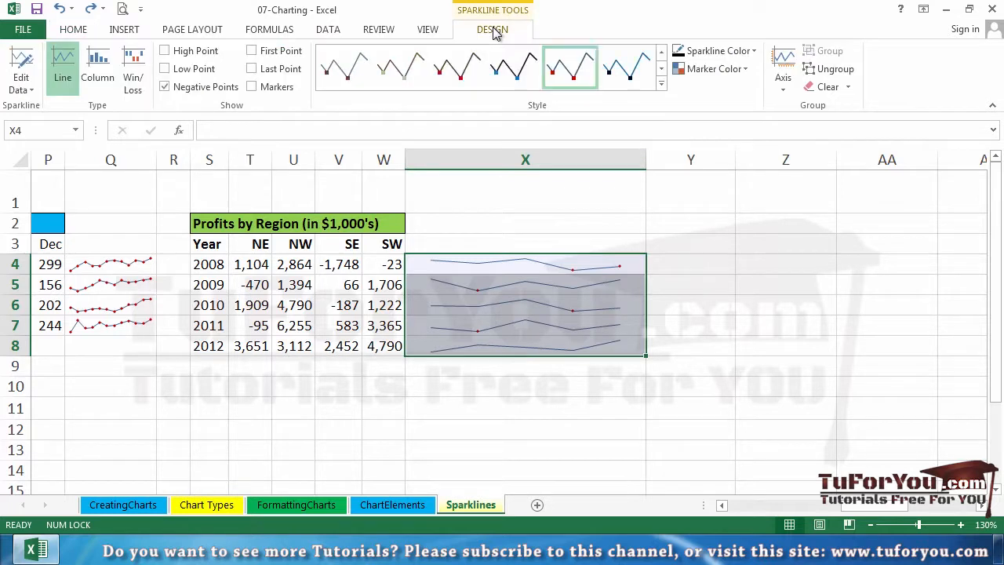
click(783, 85)
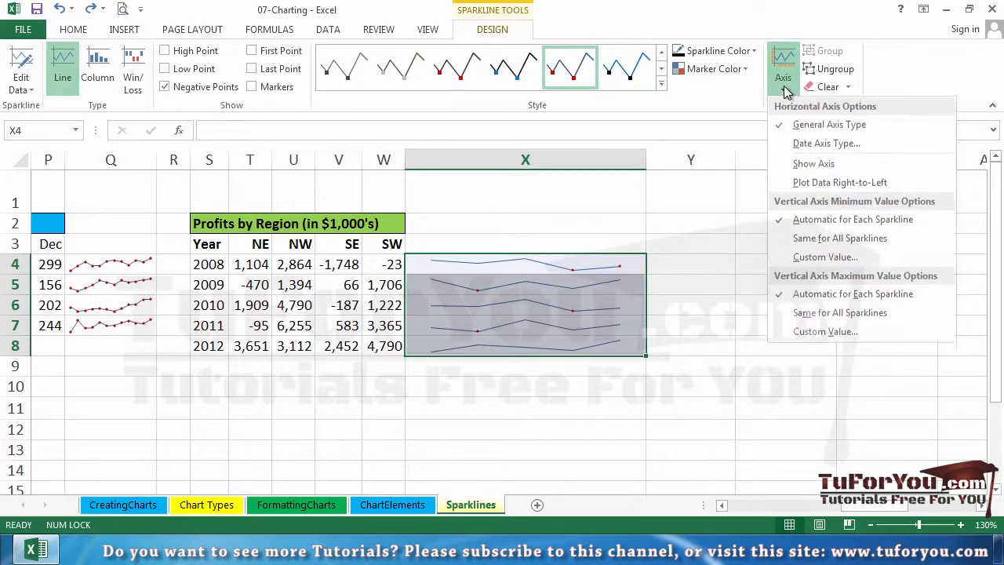
click(788, 163)
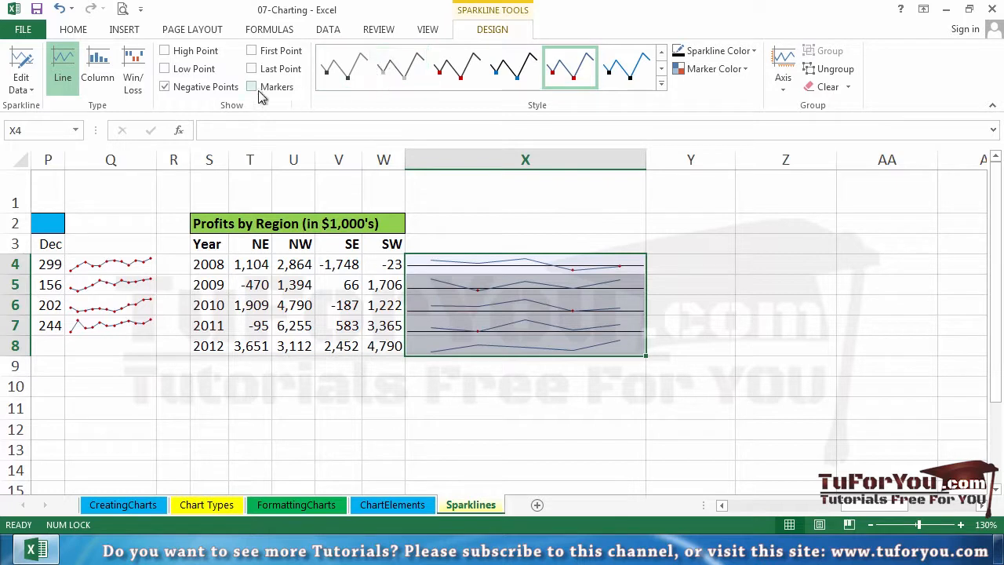
Turn off negative point highlighting and turn on markers for the sparklines in X4:X8.
click(226, 91)
click(268, 90)
click(683, 263)
click(594, 261)
drag(595, 261, 567, 352)
Insert line sparklines in T9:W9 below the Profits by Region table, using T4:W8 as the data range.
click(256, 361)
drag(255, 361, 394, 370)
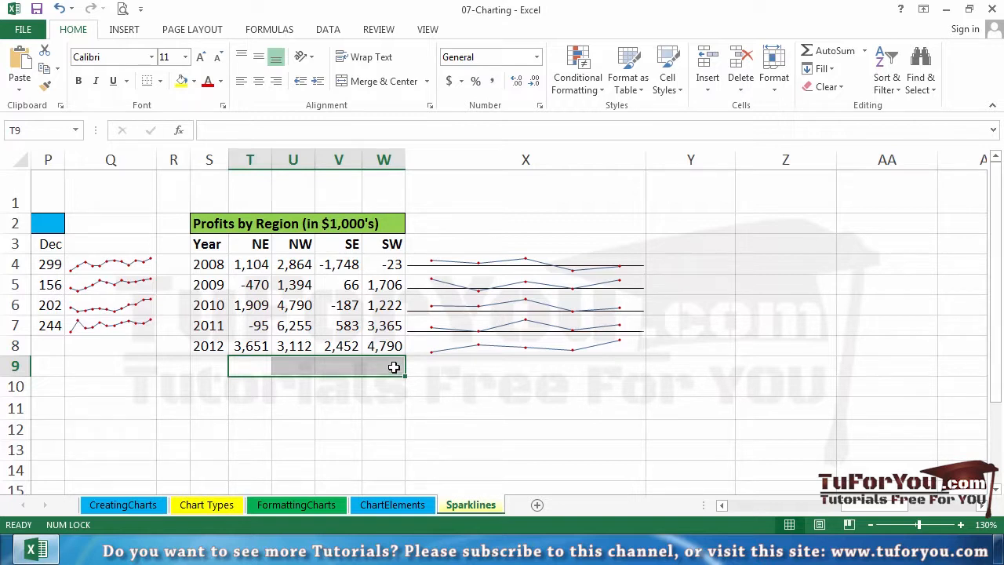
click(124, 29)
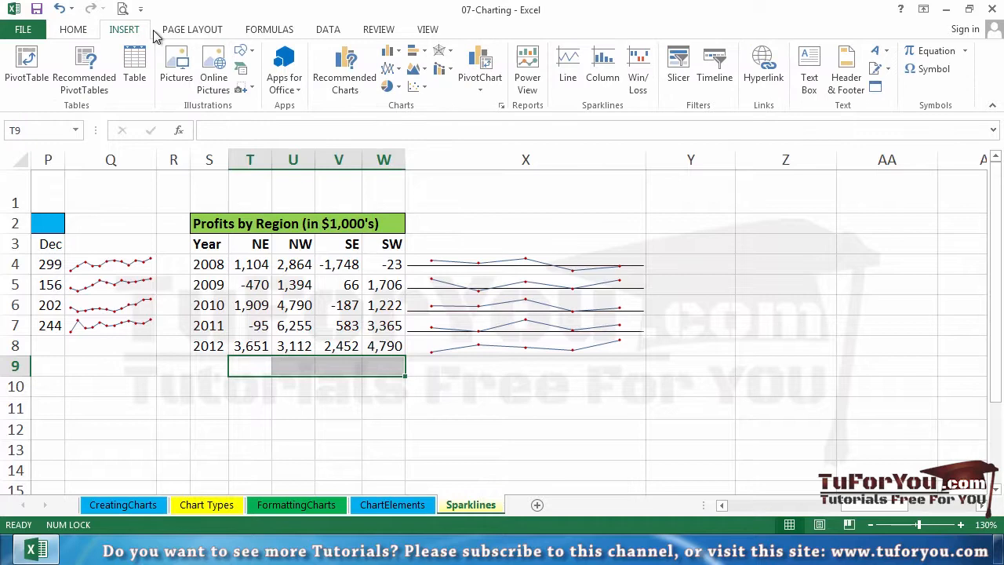
click(570, 78)
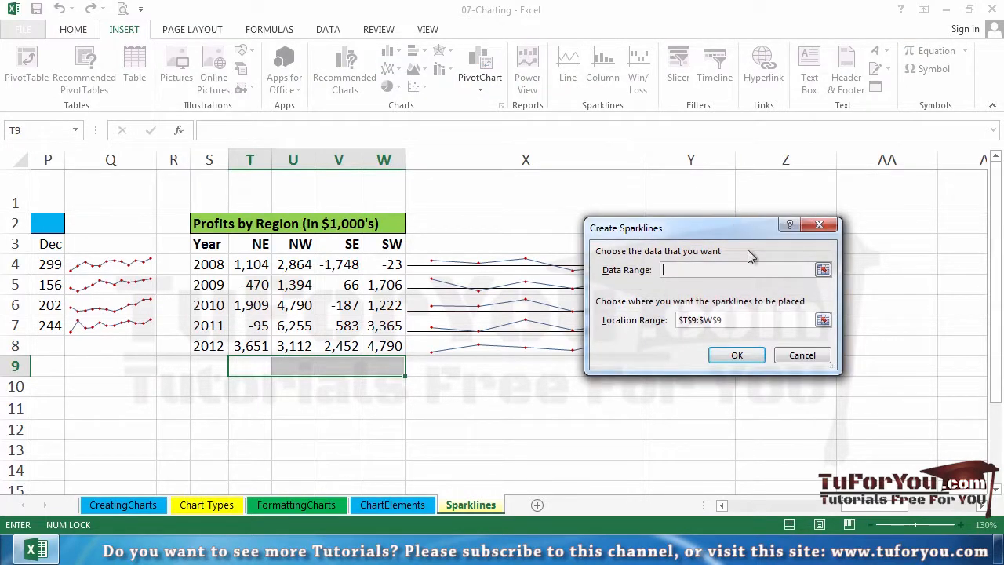
drag(249, 265, 392, 347)
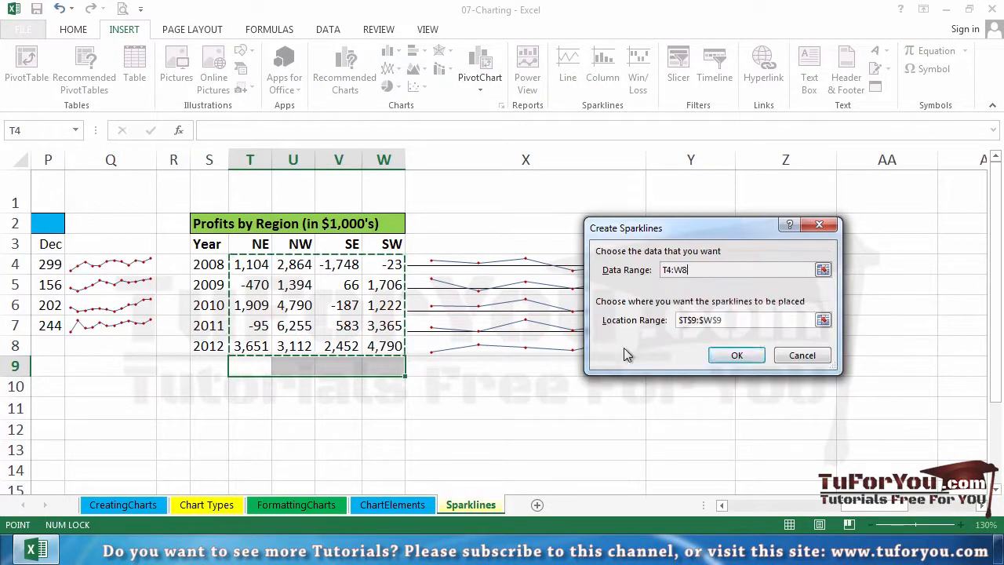
click(743, 355)
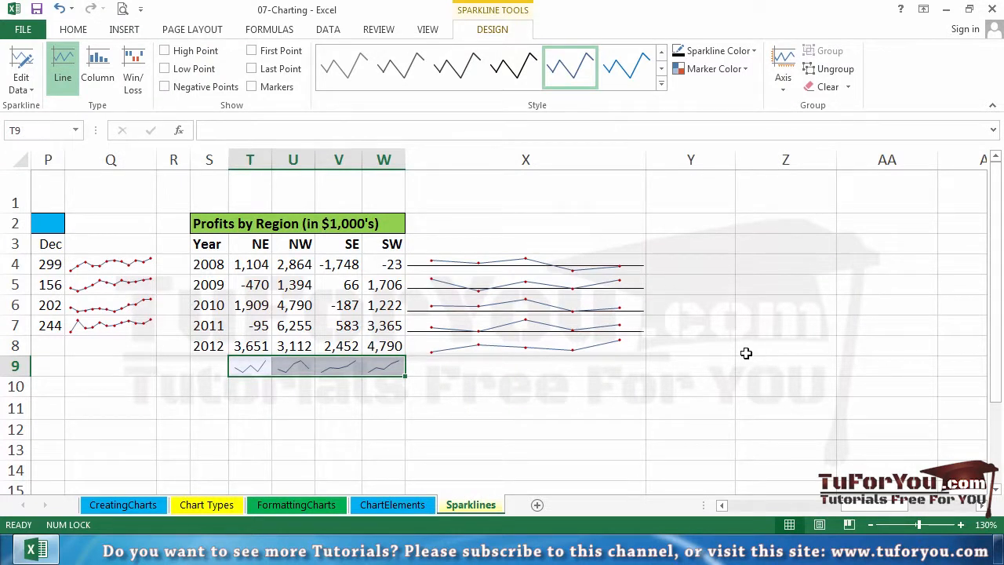
Compare the NE profits in T4:T8 with the sparkline in T9, and review the yearly sparklines in X4:X8.
drag(250, 270, 258, 366)
click(258, 366)
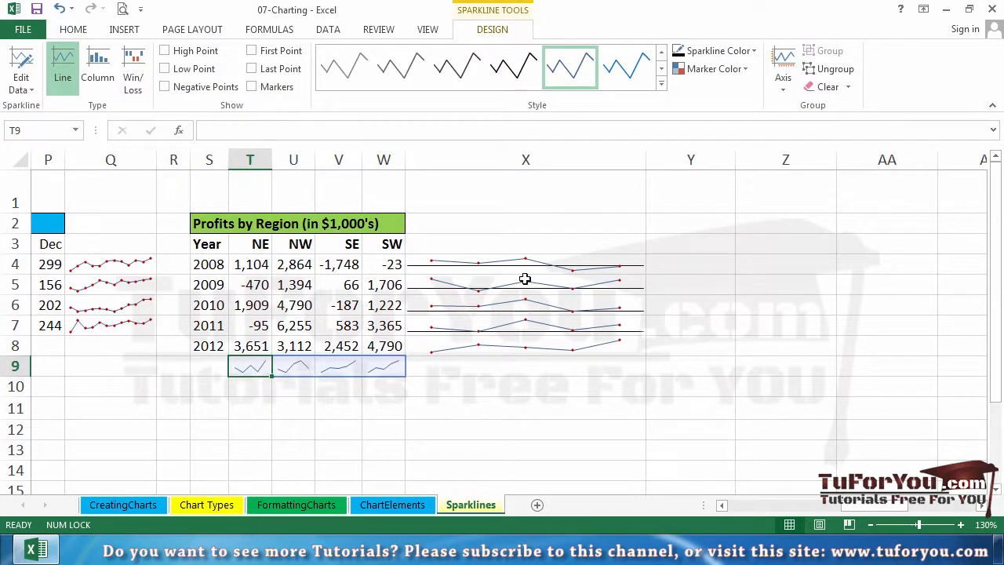
drag(527, 267, 525, 344)
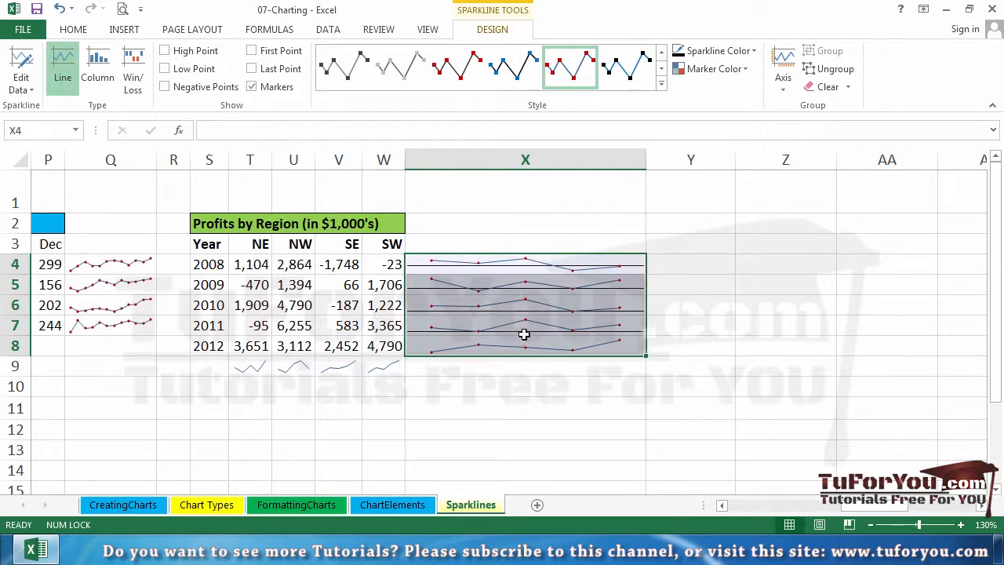
click(260, 366)
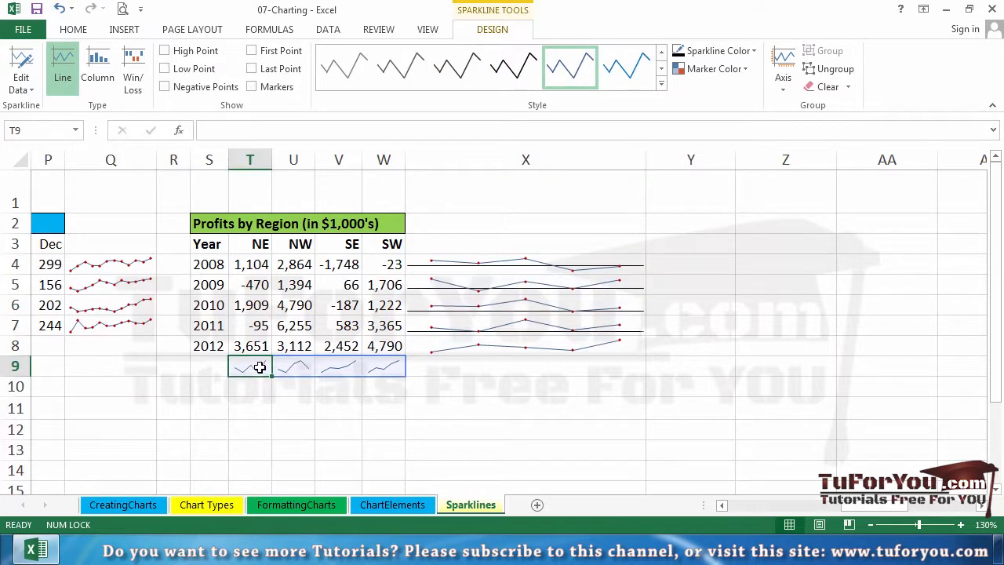
click(259, 266)
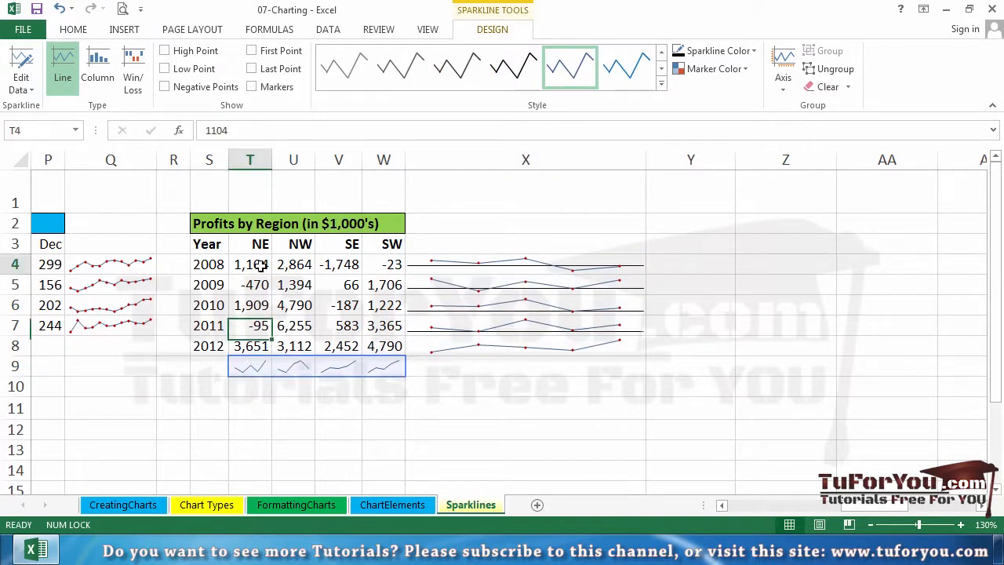
drag(254, 275, 252, 346)
click(251, 368)
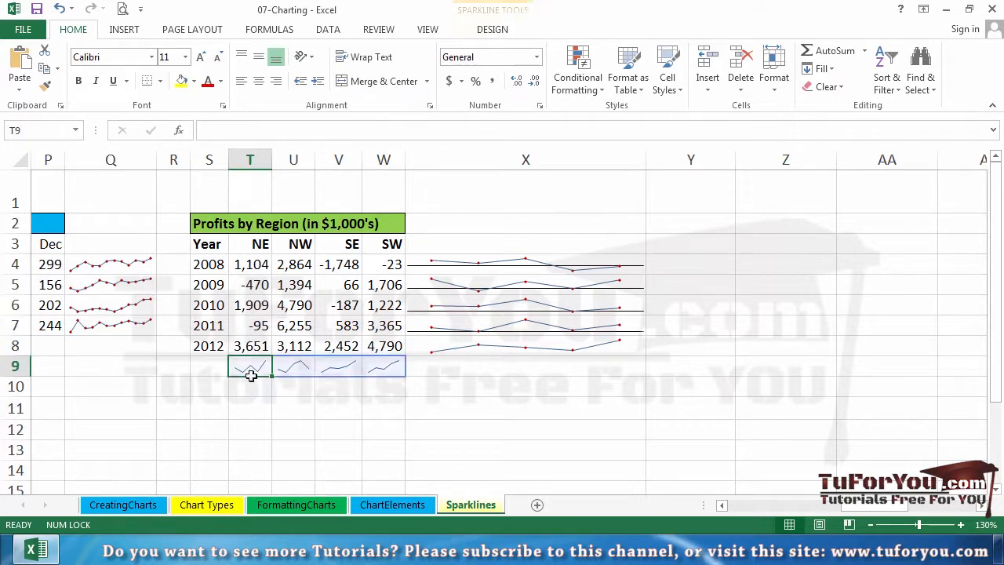